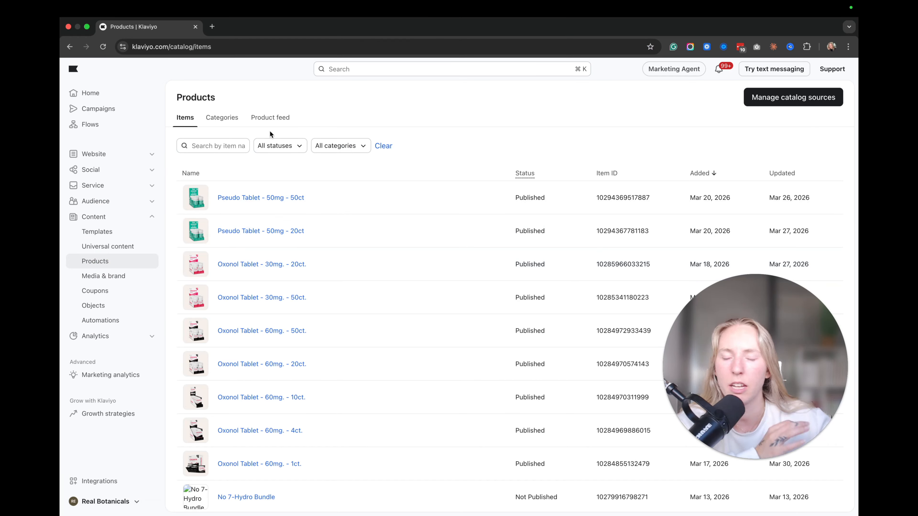
Step: From the Product feed tab, start a new product feed and ready its name field
left_click(276, 118)
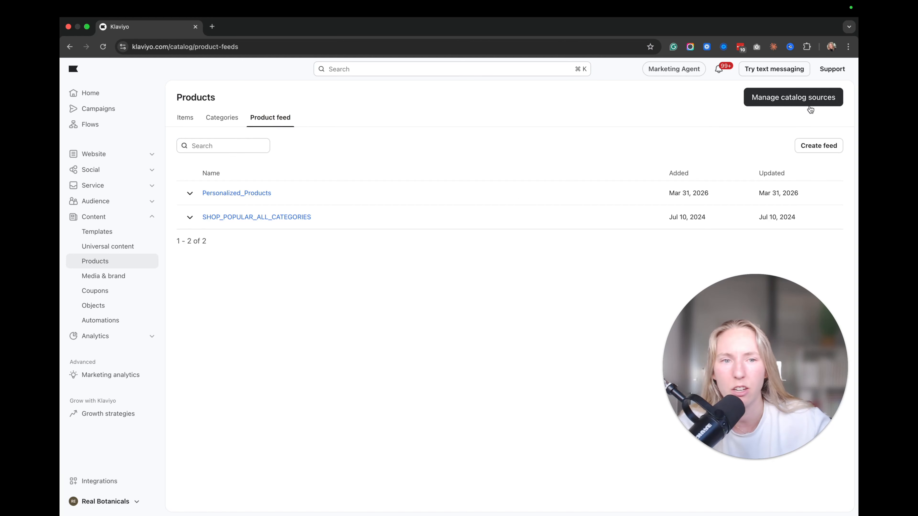
left_click(819, 146)
left_click(311, 214)
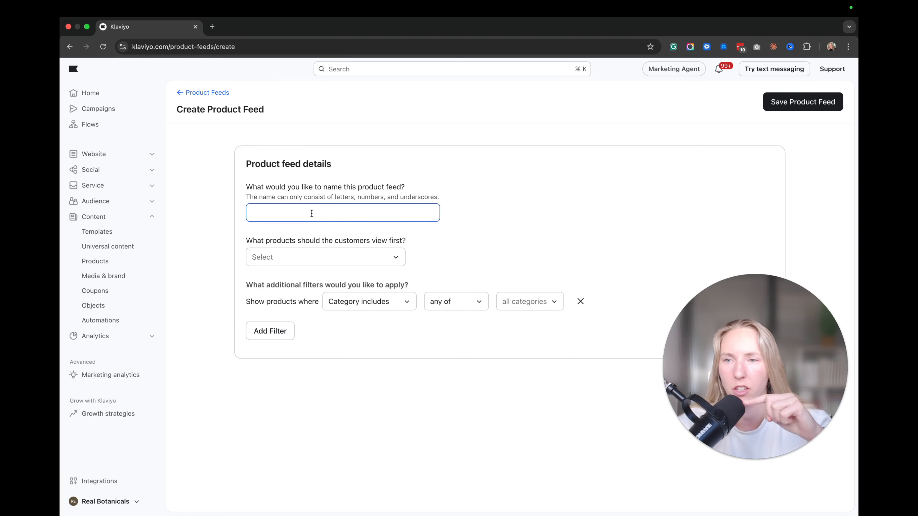
Step: Name the feed PERSONALIZED_CART and show products a customer has added to cart first
left_click(312, 214)
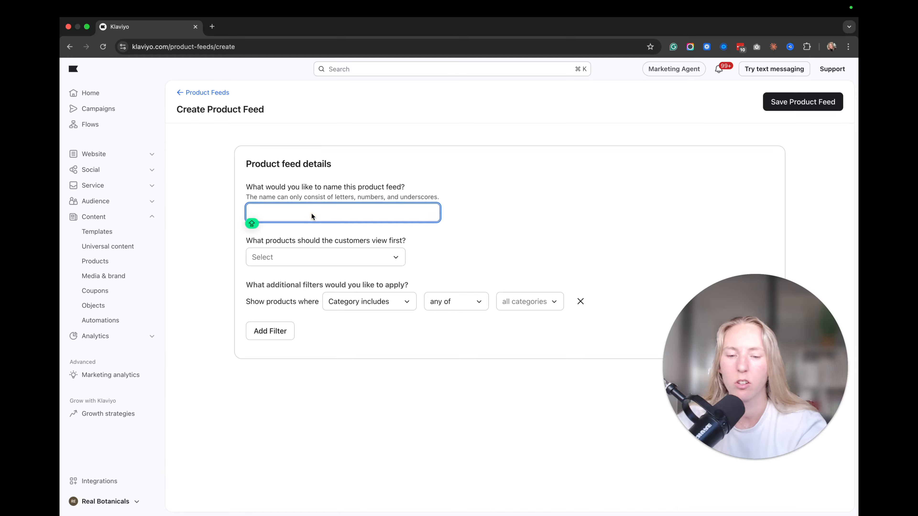
type("PERSONALIZED")
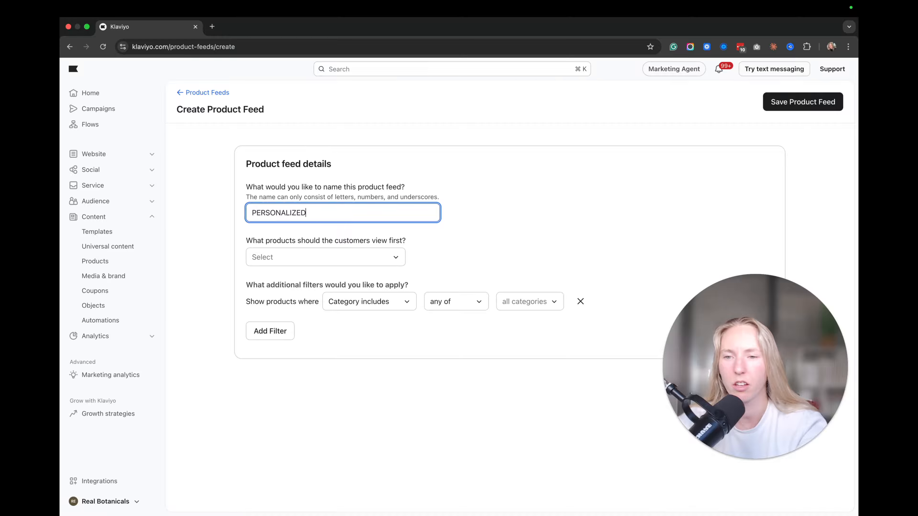
type("_CART")
left_click(280, 255)
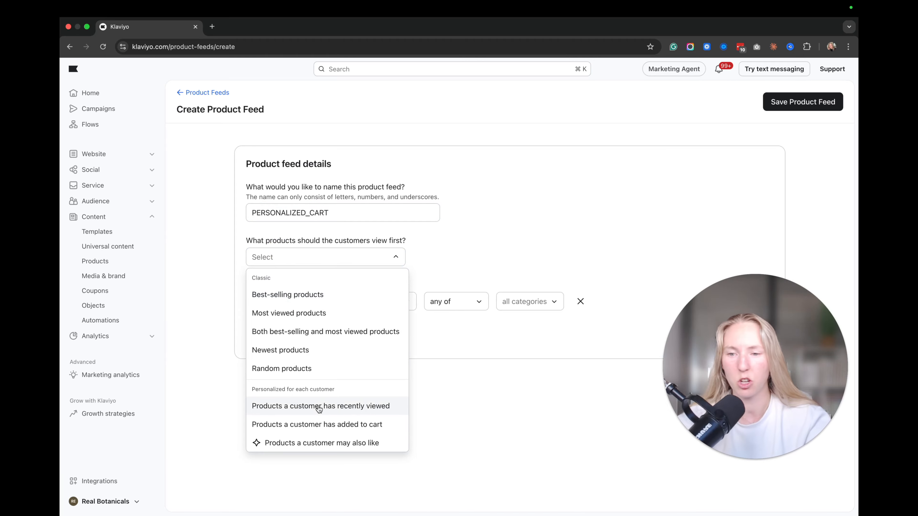
left_click(302, 426)
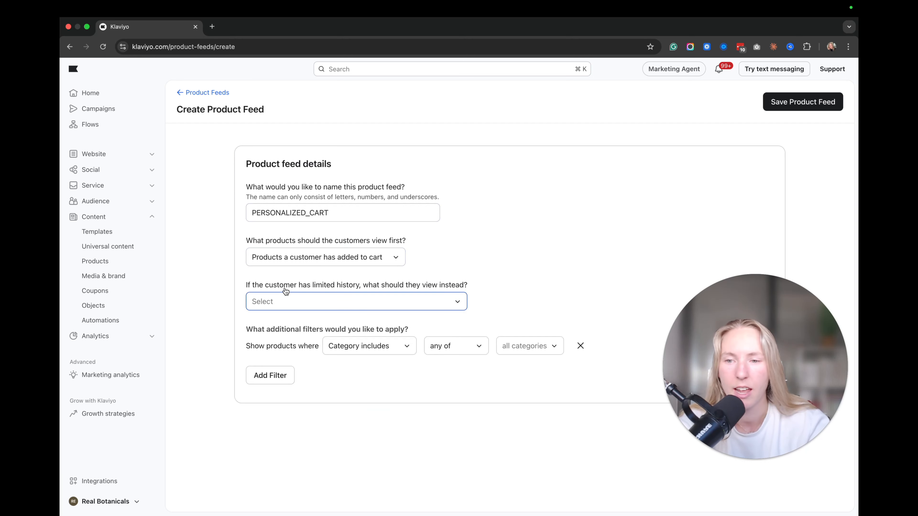
Step: Set the fallback to best-selling products over the last 90 days
left_click(351, 300)
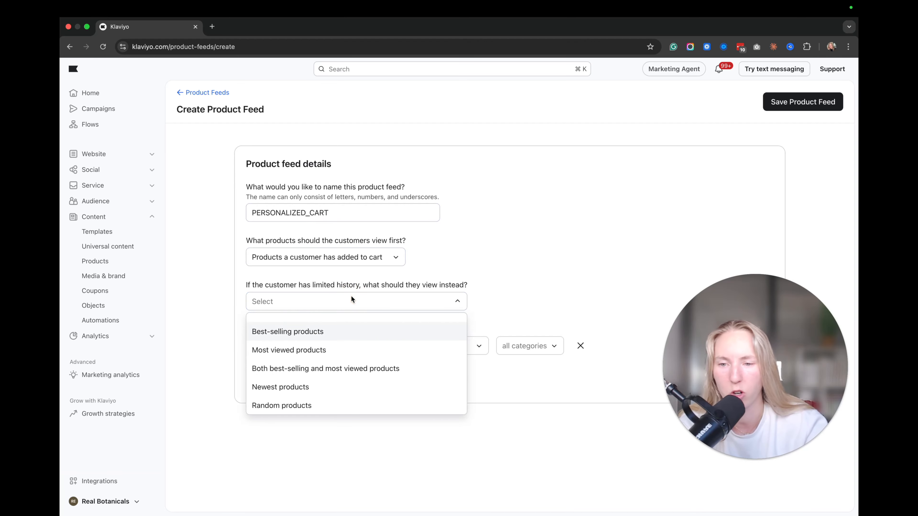
left_click(307, 329)
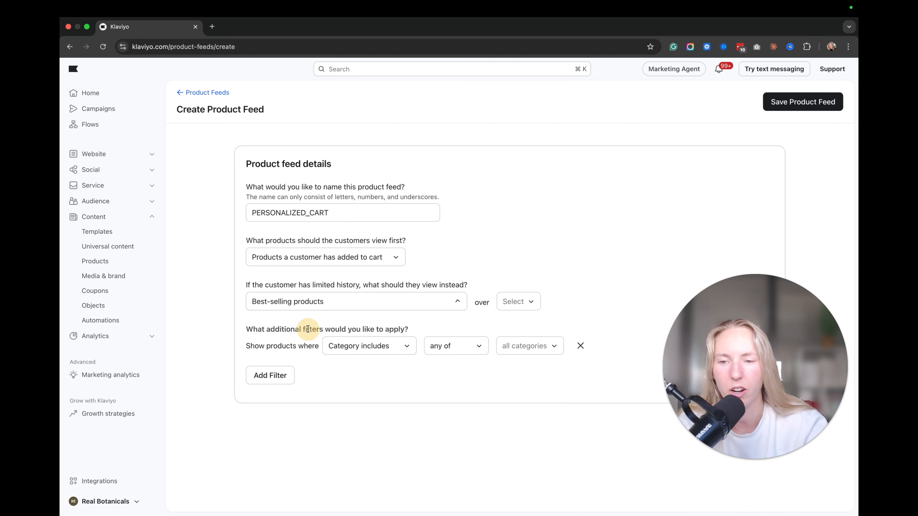
left_click(523, 301)
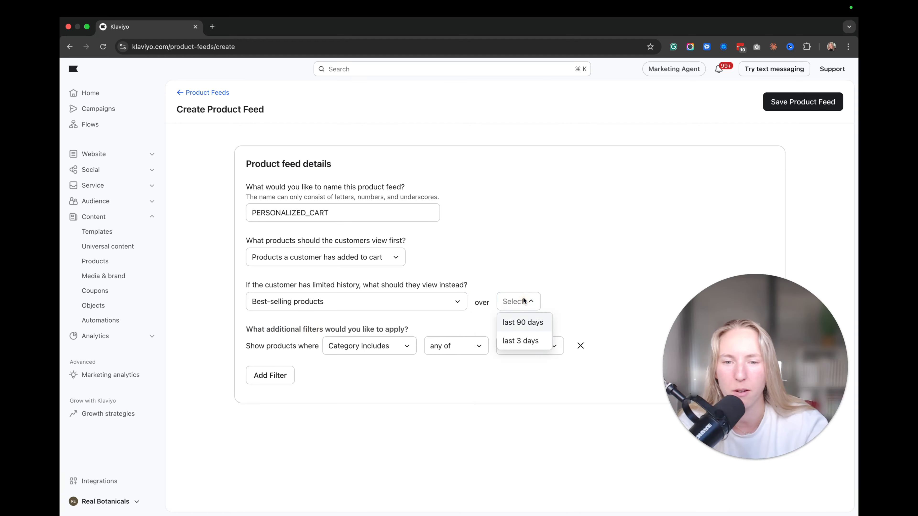
left_click(522, 321)
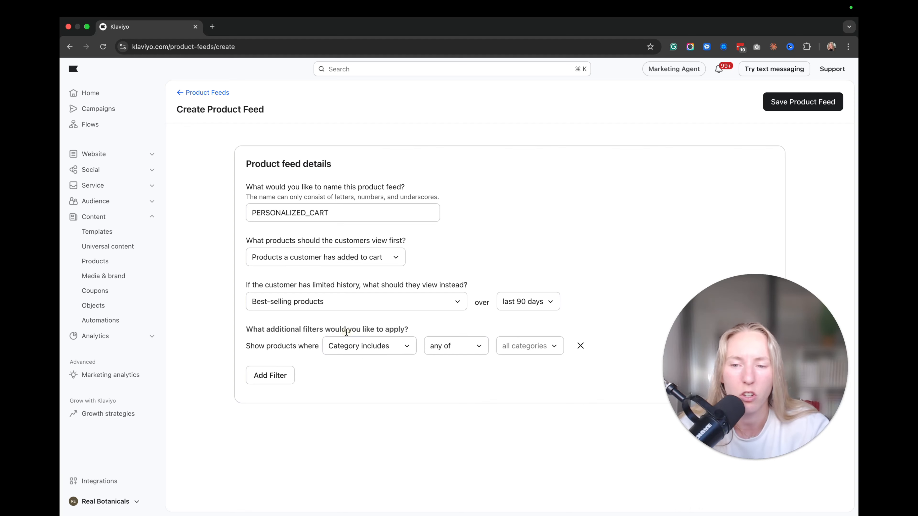
Step: Try a Category excludes filter searching 'shipping', then delete the filter row
left_click(347, 349)
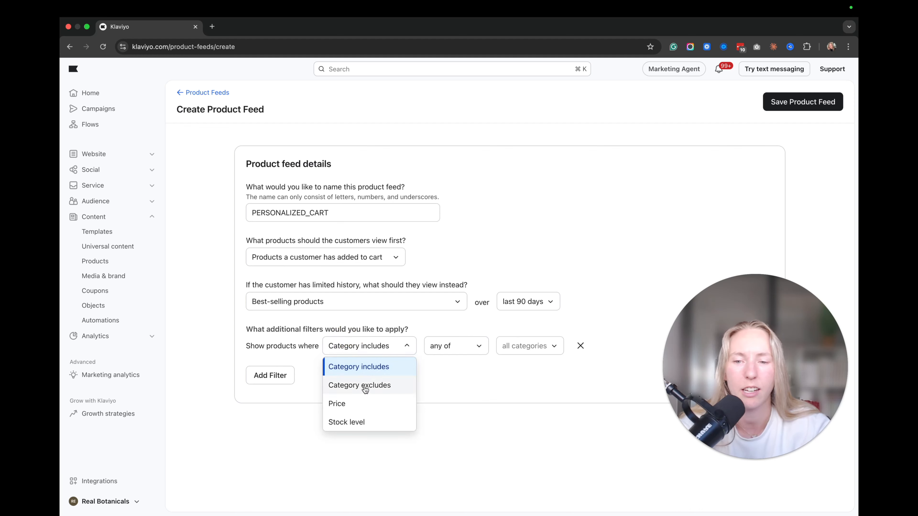
left_click(365, 385)
left_click(465, 348)
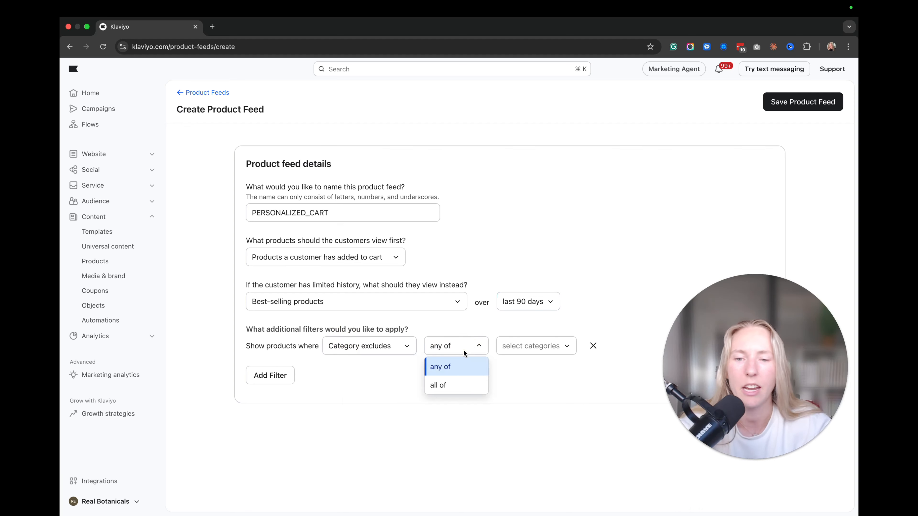
left_click(532, 348)
type("shi")
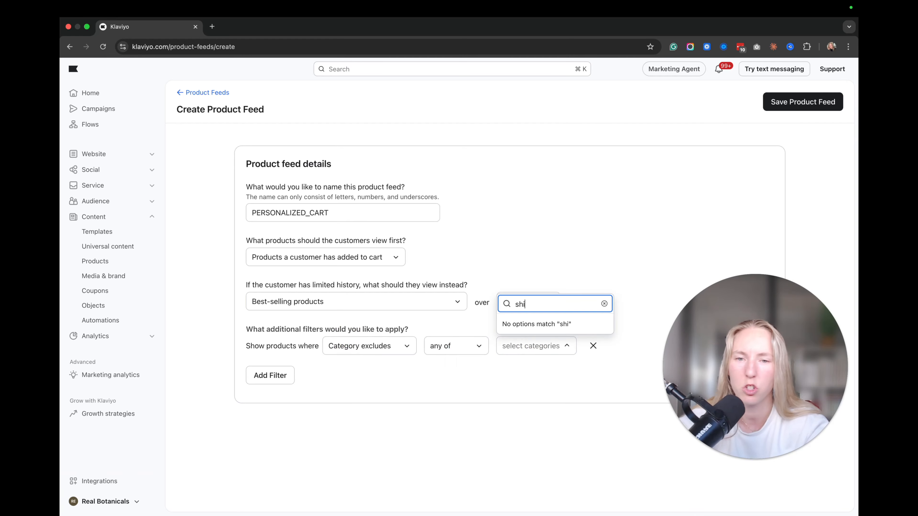
type("pping")
left_click(581, 249)
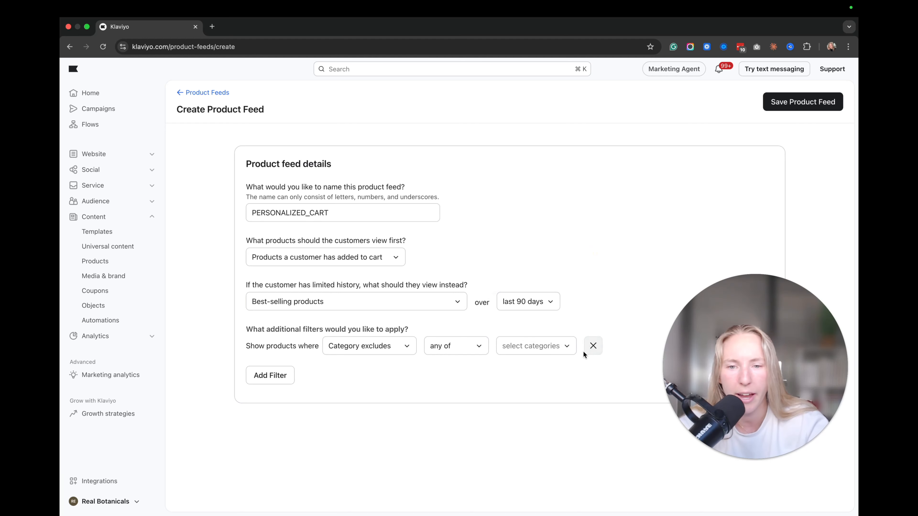
left_click(590, 346)
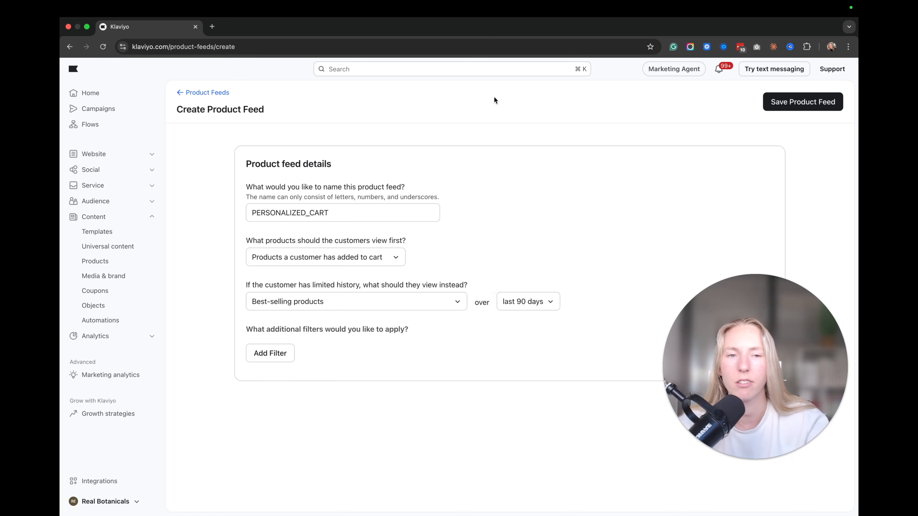
Step: Save the PERSONALIZED_CART feed and open a fresh Create Product Feed form
left_click(797, 101)
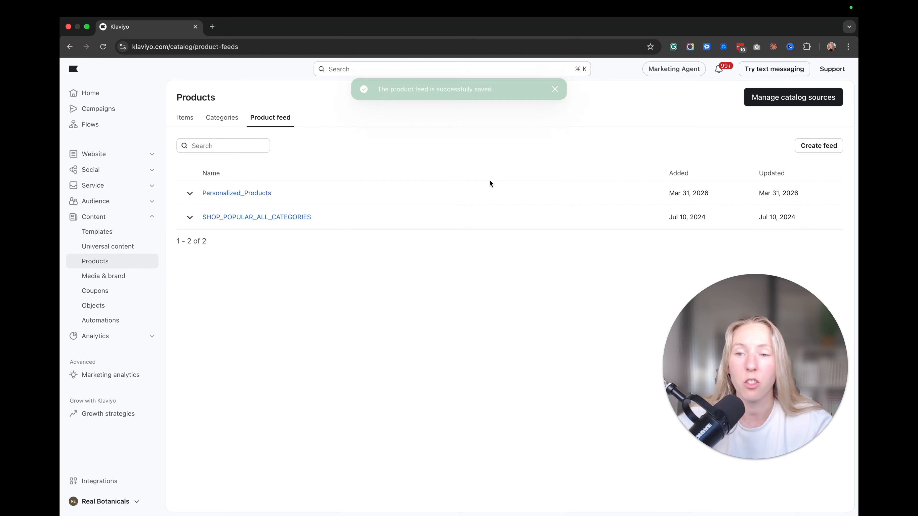
left_click(825, 147)
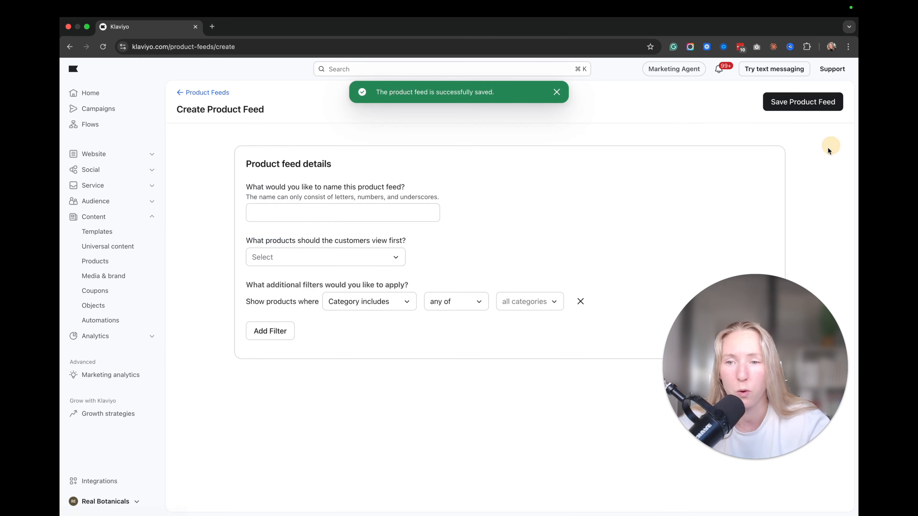
left_click(379, 217)
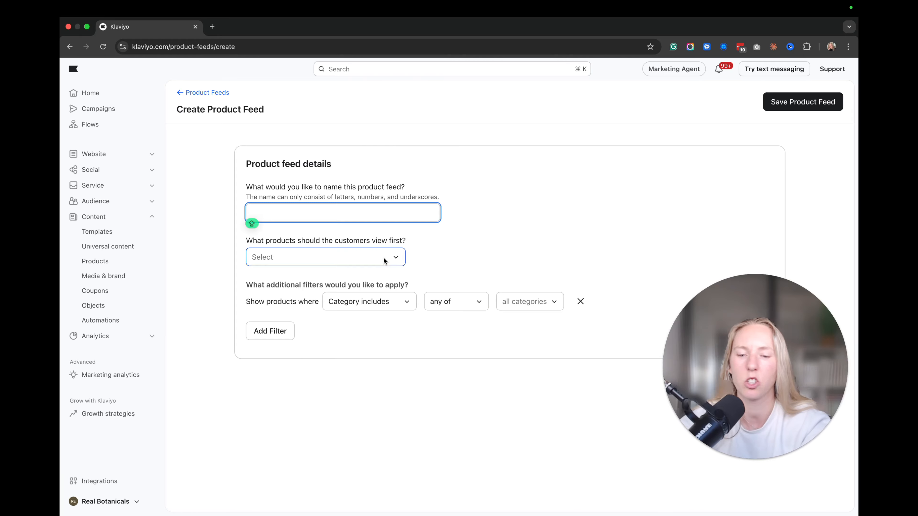
Step: Name the second feed HIGH_MG, fixing a mistyped letter
type("HIGH")
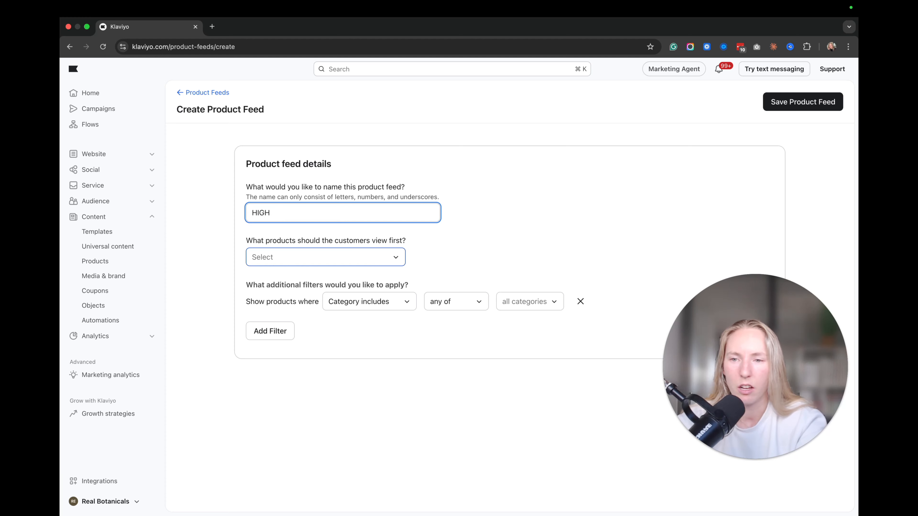
type("_MG")
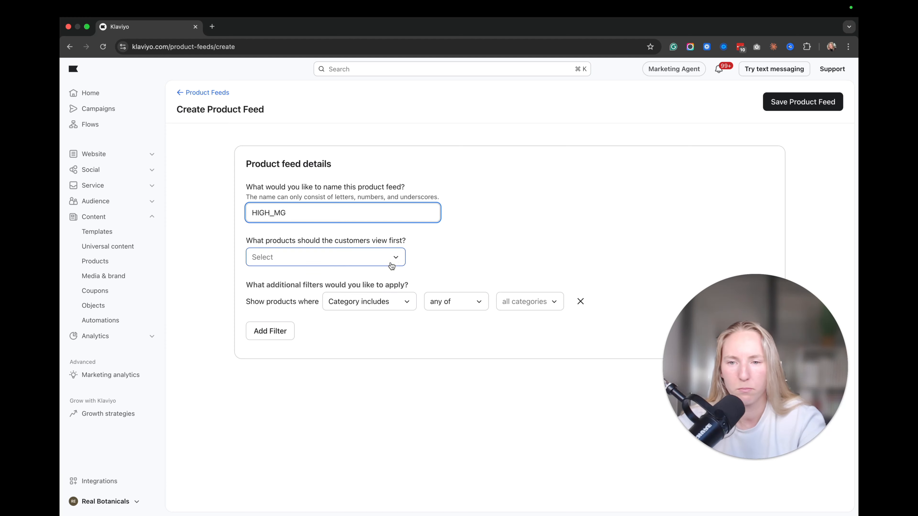
Step: Try 'may also like' by purchase history, then show best-selling products first instead
left_click(341, 261)
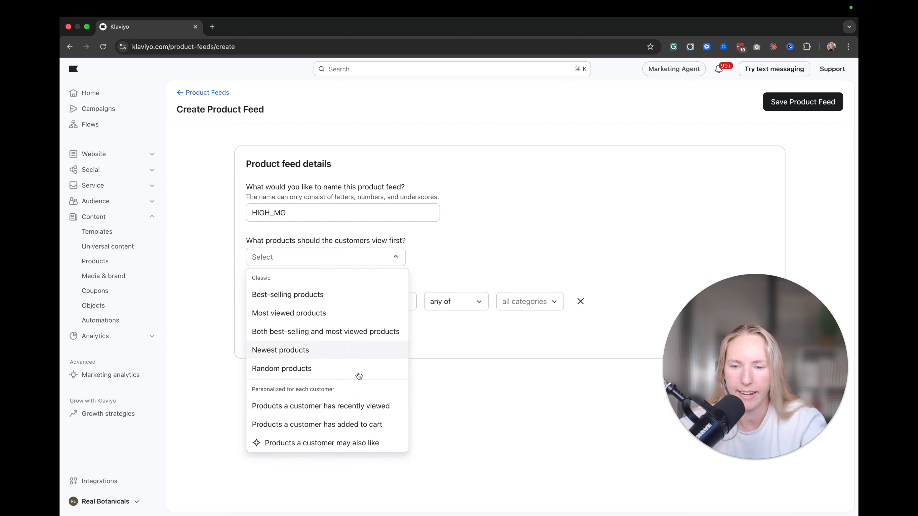
left_click(343, 447)
left_click(480, 257)
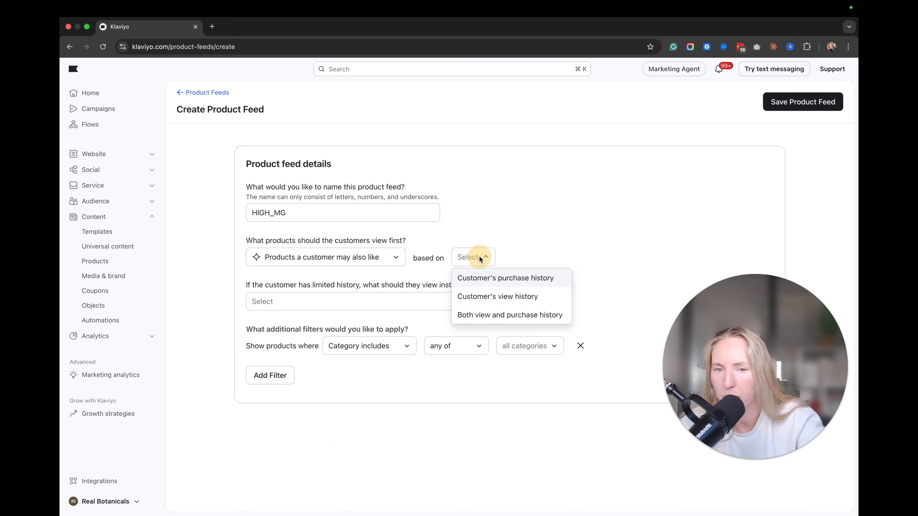
left_click(486, 277)
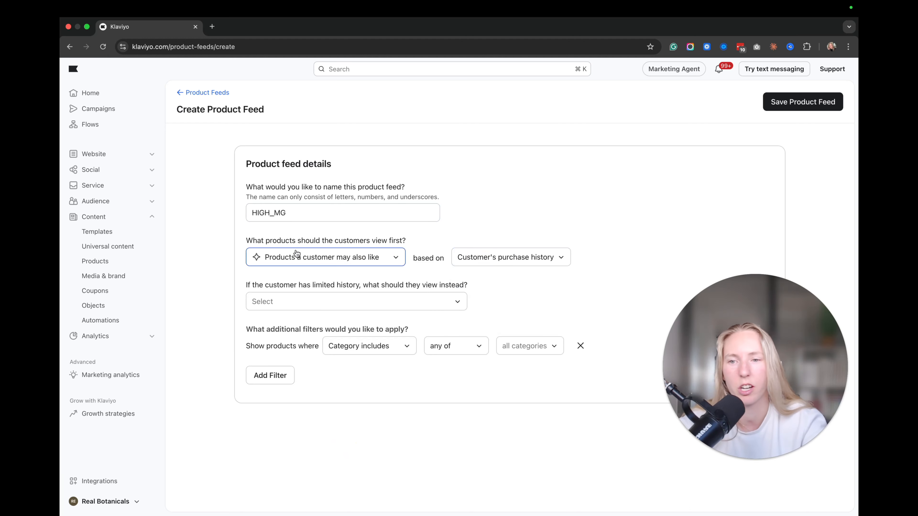
left_click(322, 251)
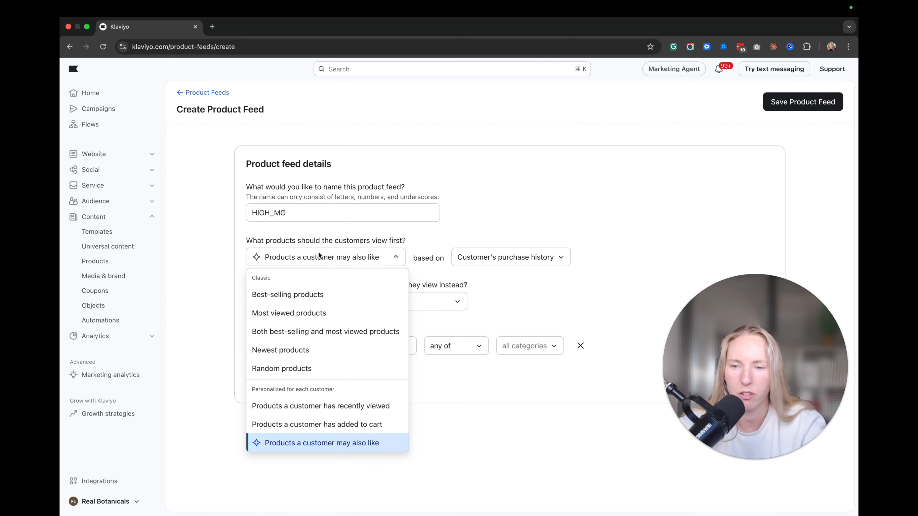
left_click(300, 295)
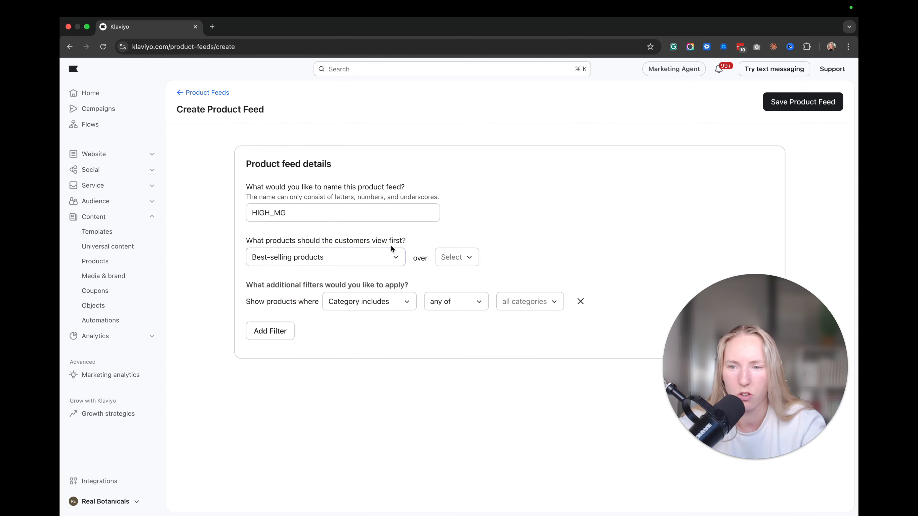
left_click(465, 259)
Step: Use a last-90-days best-seller window and keep the filter as Category includes any of
left_click(463, 288)
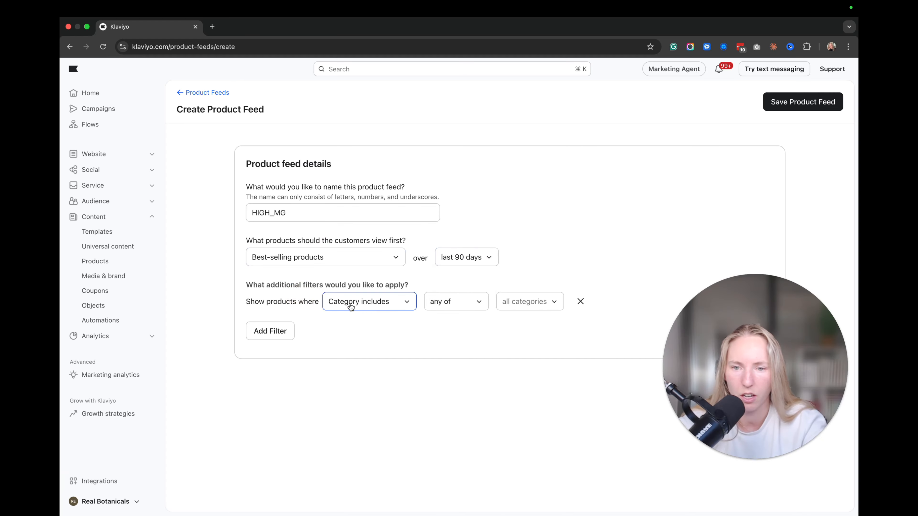
left_click(358, 304)
left_click(376, 306)
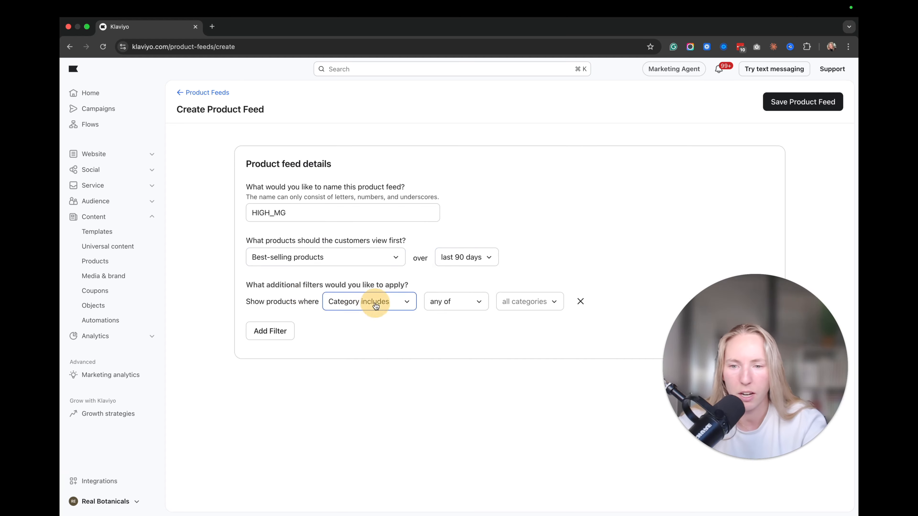
left_click(371, 303)
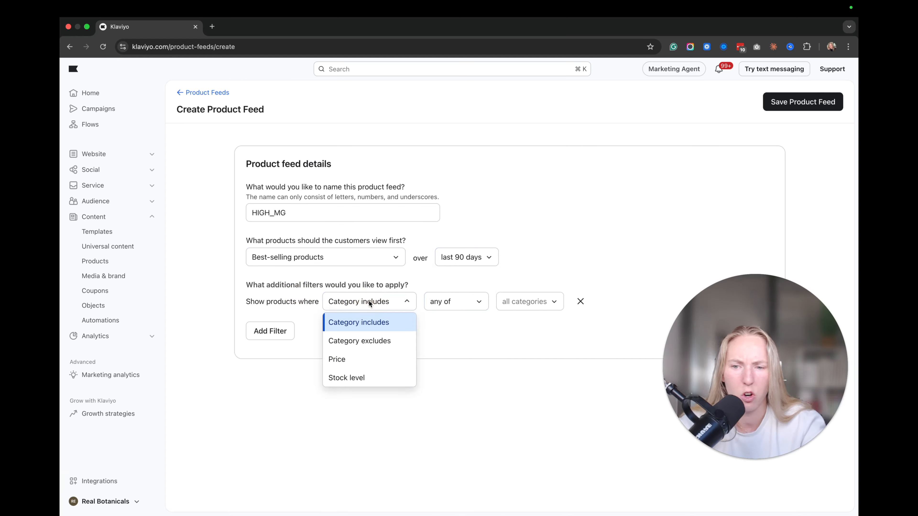
left_click(372, 304)
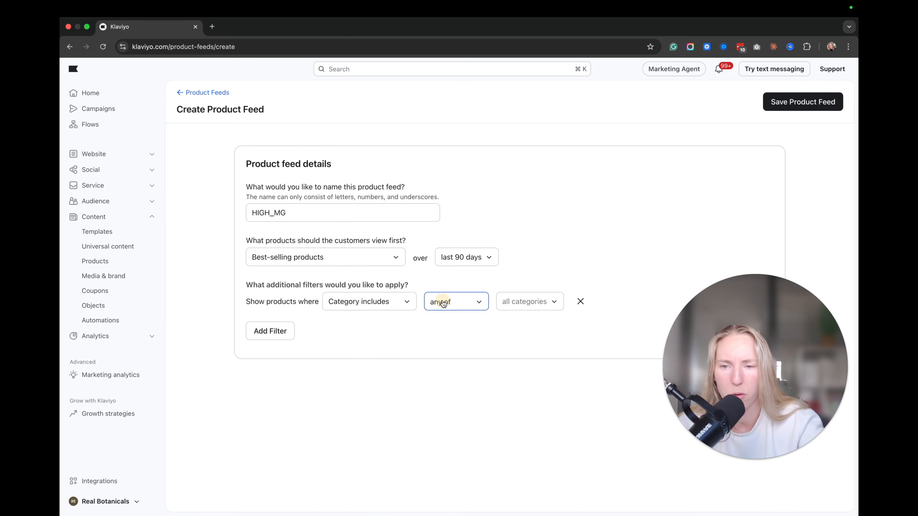
left_click(454, 303)
left_click(454, 302)
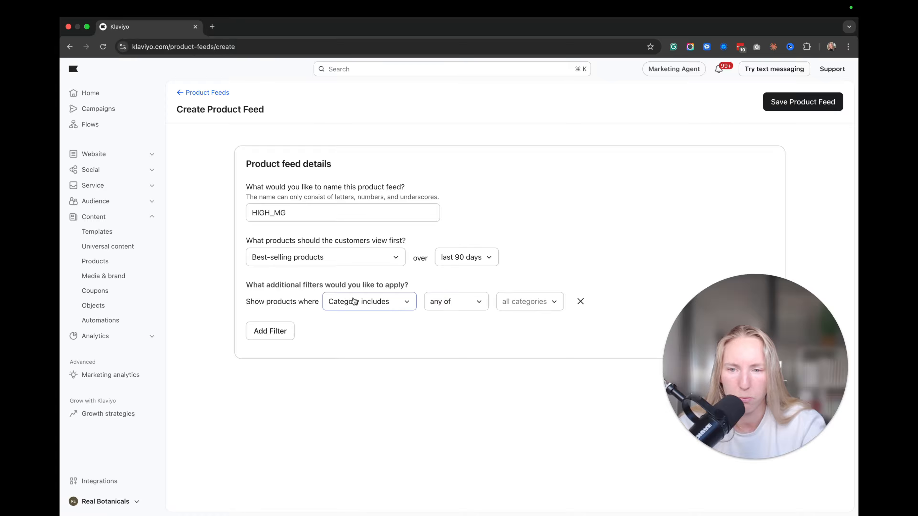
left_click(448, 302)
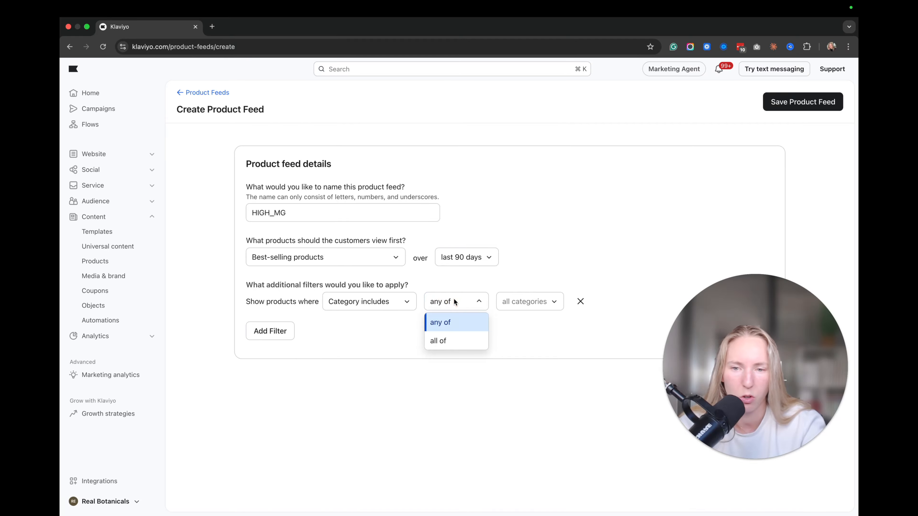
left_click(449, 306)
Step: Include the Collection: Buy 7-Hydroxymitragynine Products (7-OH) category in the filter
left_click(523, 303)
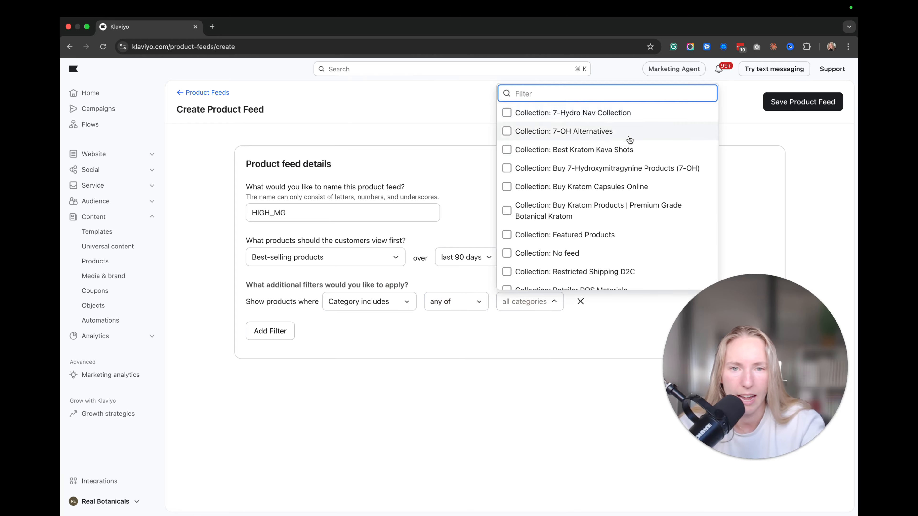
scroll(629, 139, "down", 10)
scroll(629, 140, "down", 5)
scroll(629, 140, "up", 10)
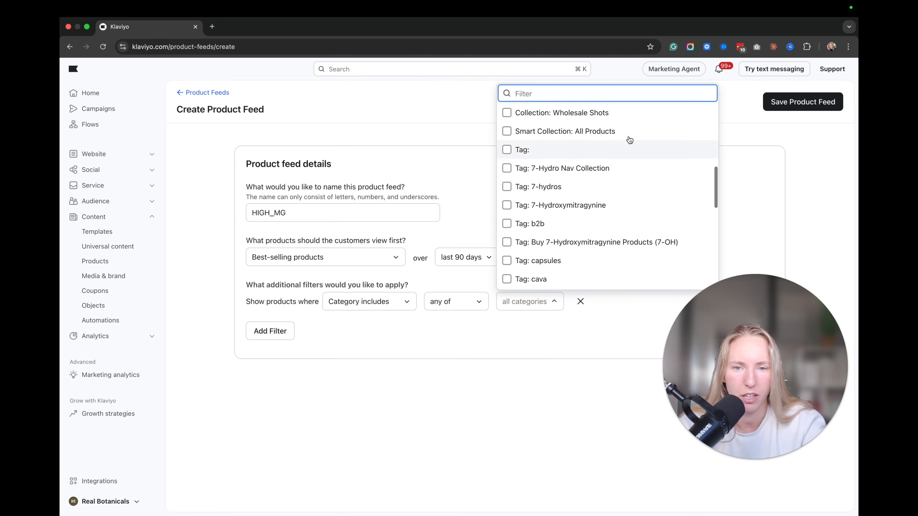
scroll(630, 140, "up", 8)
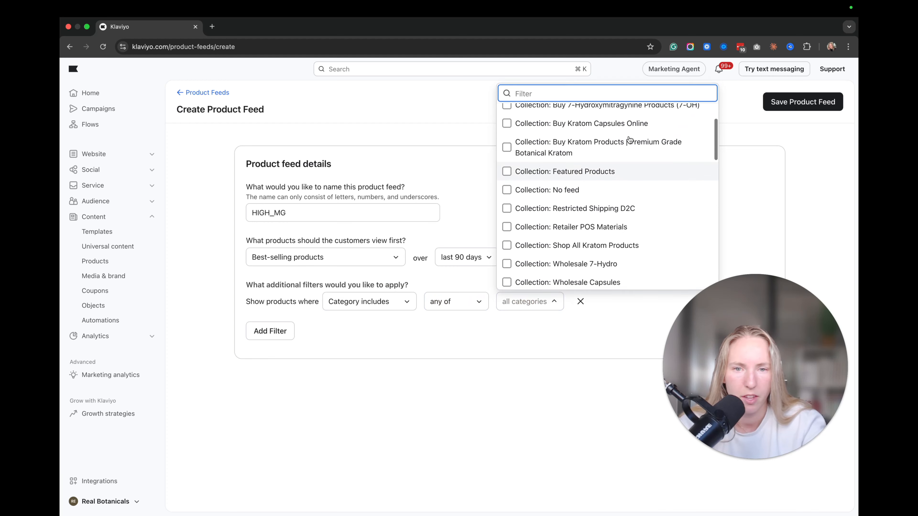
scroll(625, 150, "down", 3)
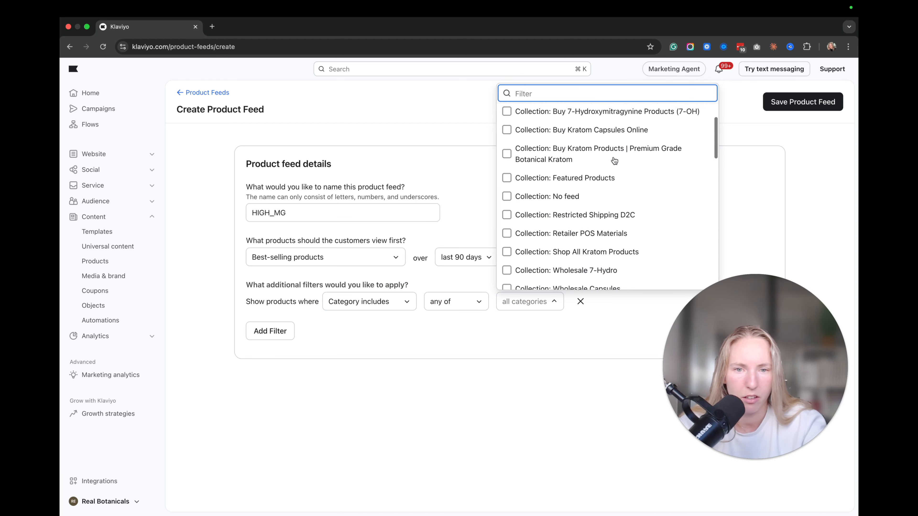
scroll(613, 158, "up", 3)
left_click(581, 169)
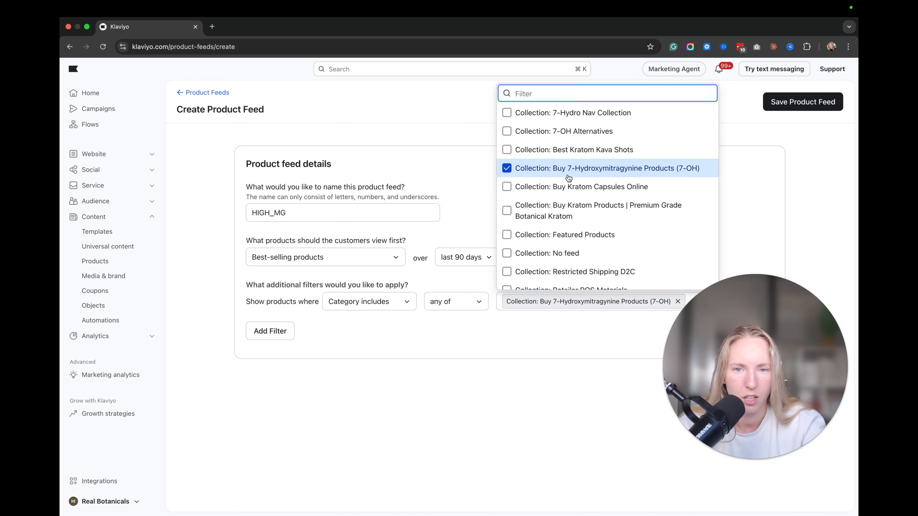
left_click(456, 407)
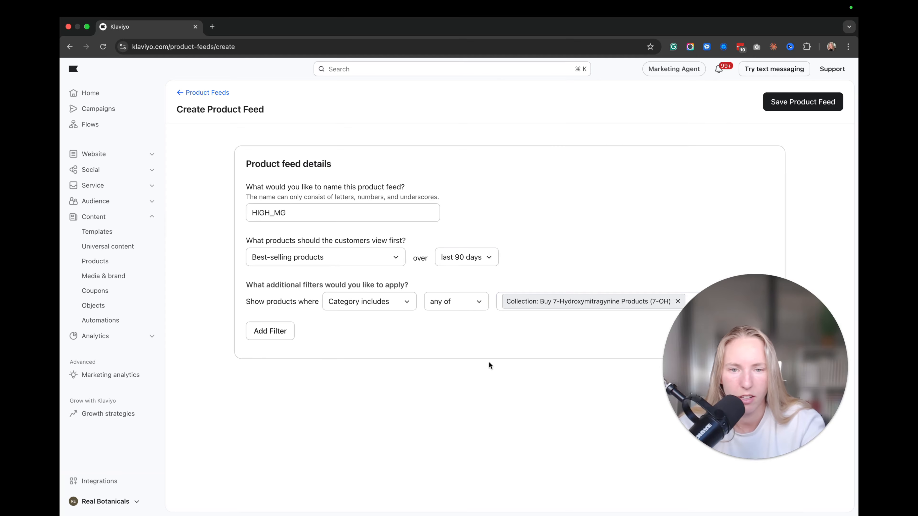
Step: Save the HIGH_MG product feed
scroll(465, 347, "down", 1)
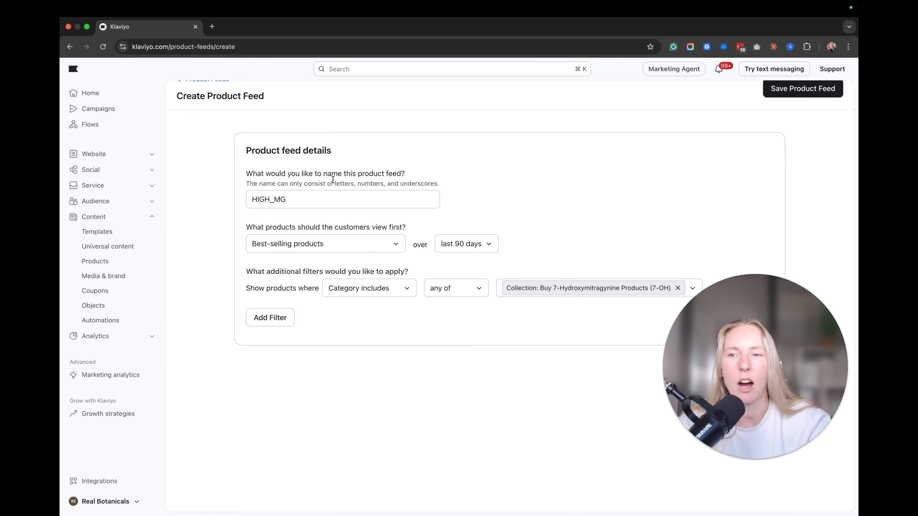
scroll(332, 179, "up", 1)
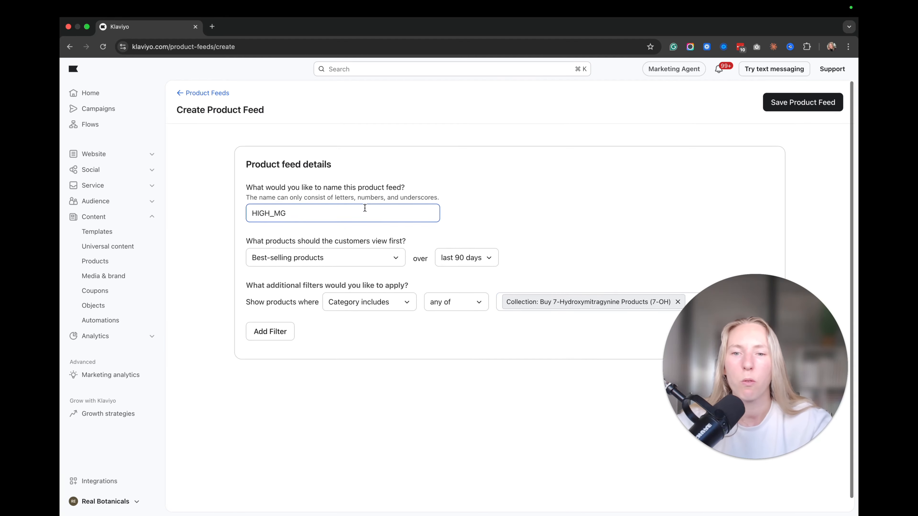
left_click(782, 104)
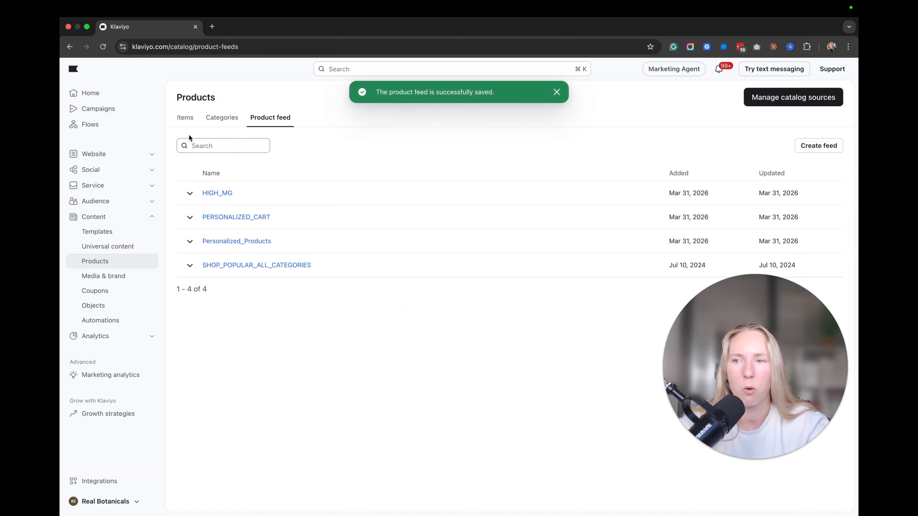
Step: Create a new single-channel campaign, entering TEST CAMPAIGN as its name
left_click(133, 113)
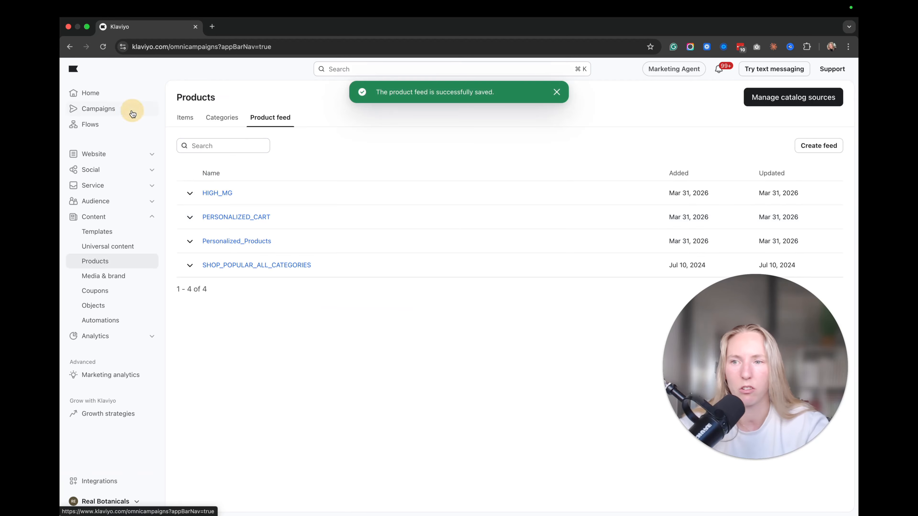
left_click(825, 97)
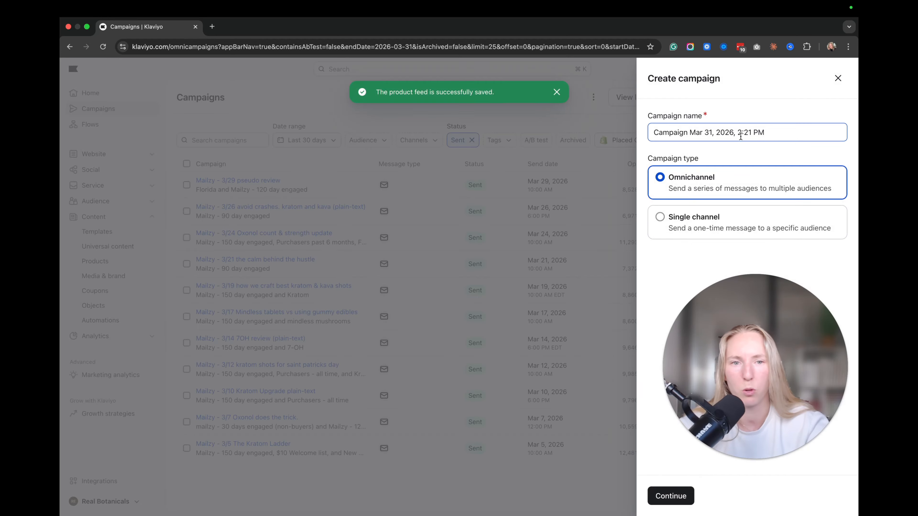
left_click(779, 134)
key("super+a")
type("TES")
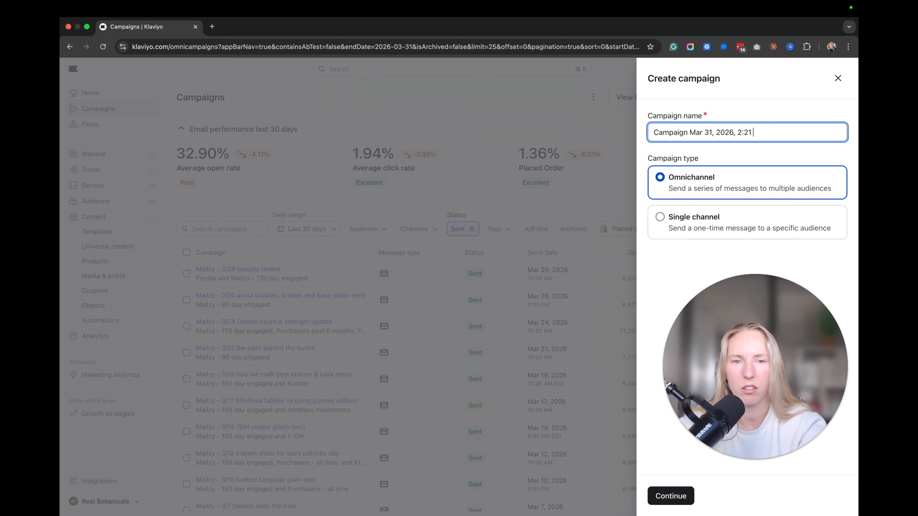
key("super+a")
type("TEST CA")
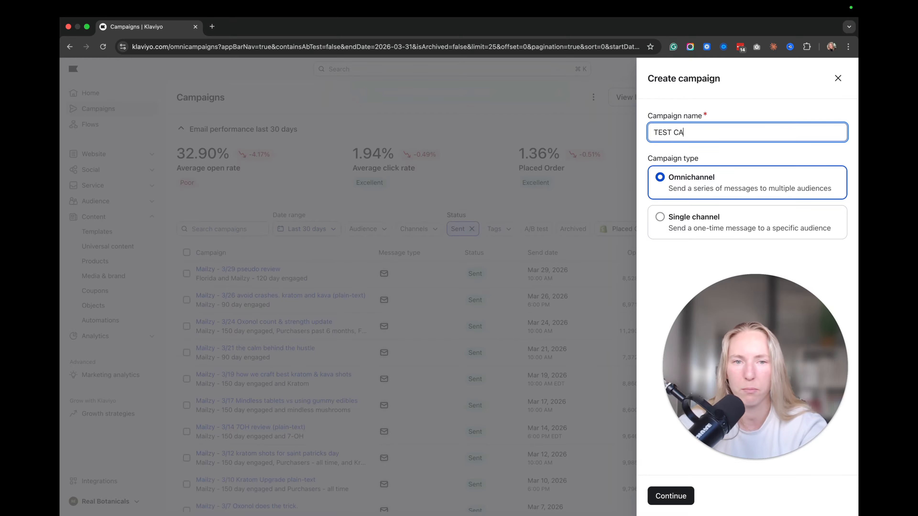
type("MPAIGN")
left_click(757, 215)
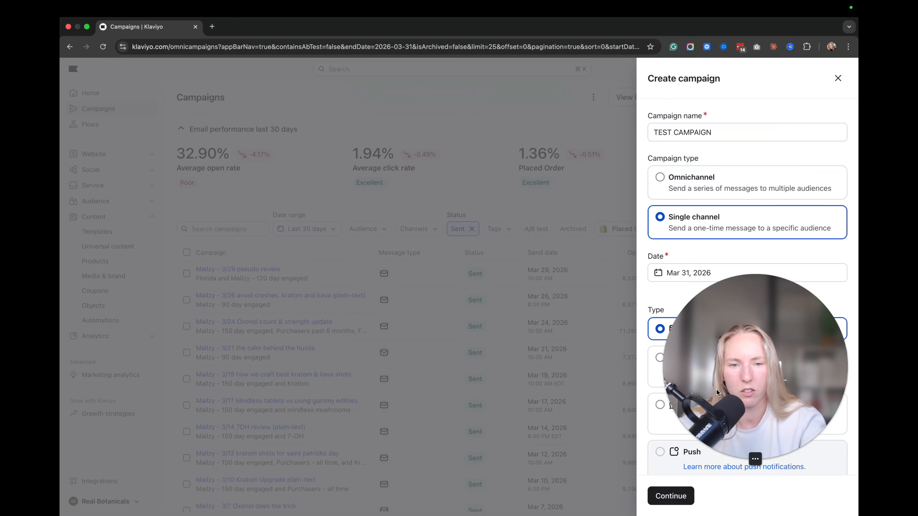
left_click(664, 497)
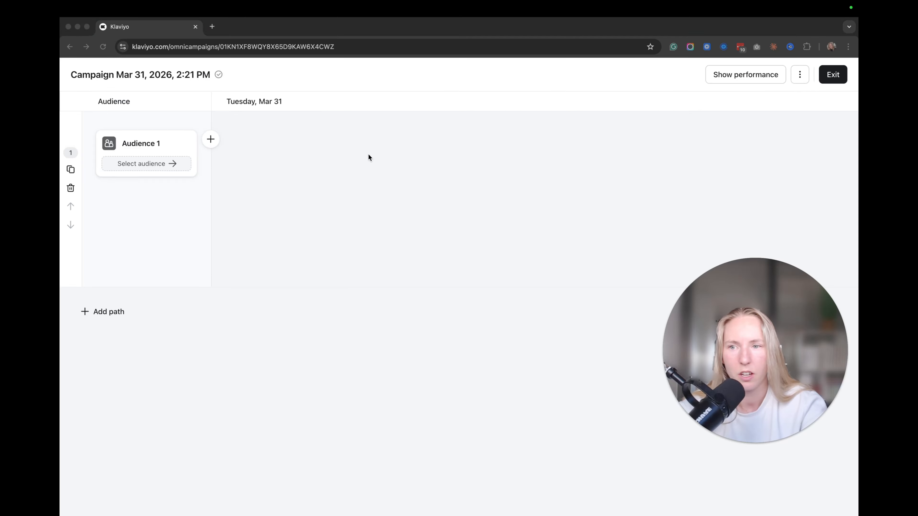
Step: Set Audience 1 to send to the Mushroom Testers list and save
left_click(159, 149)
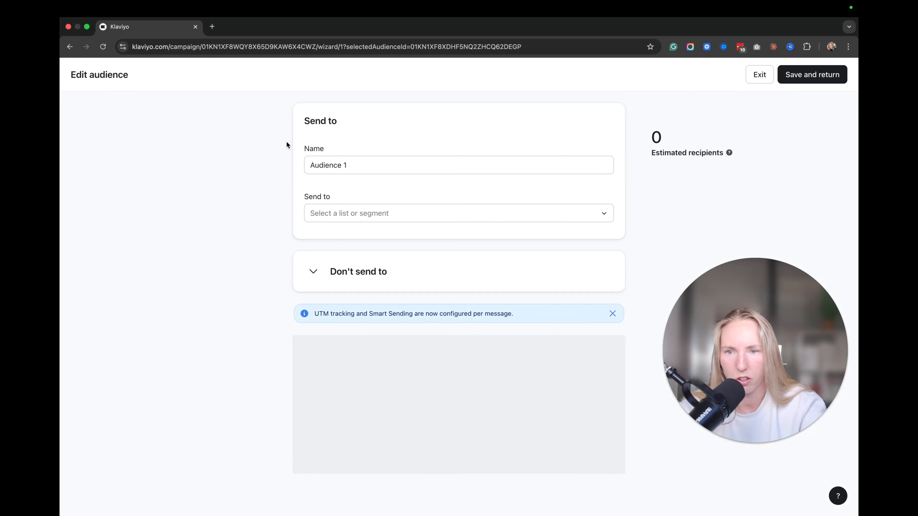
left_click(363, 213)
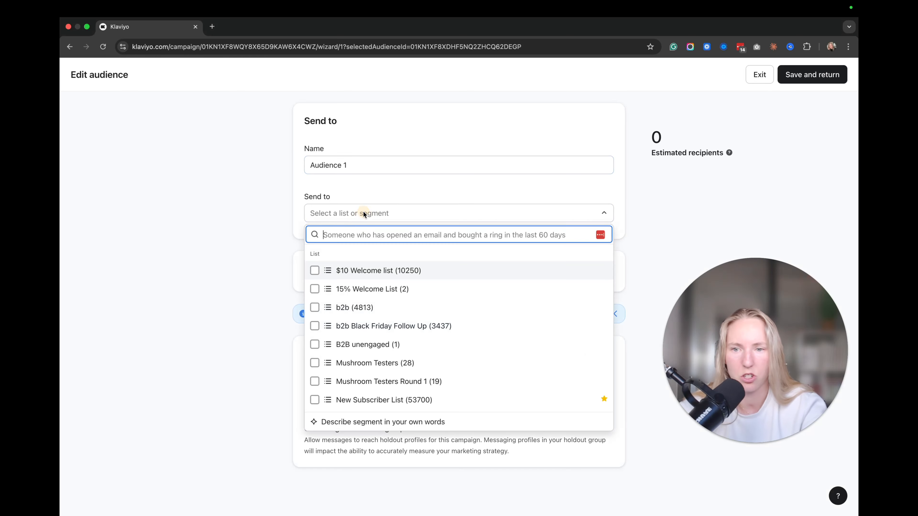
type("test")
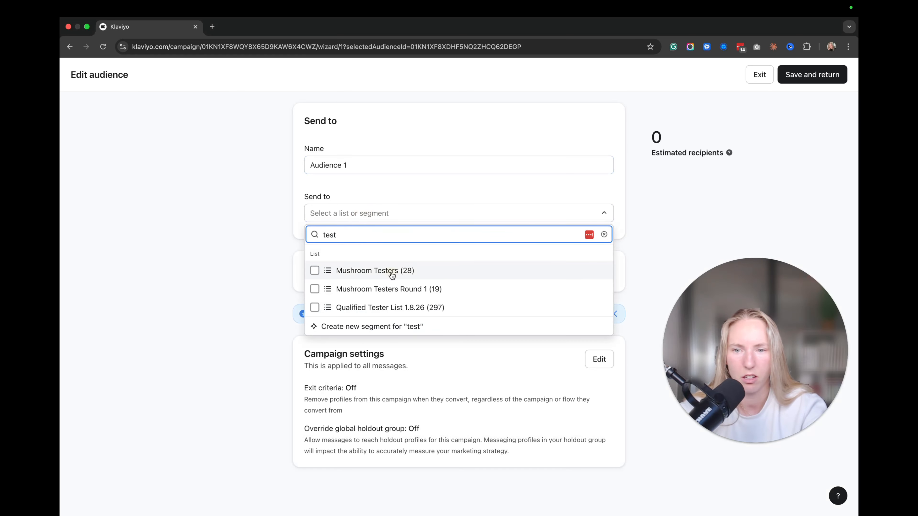
left_click(392, 271)
left_click(805, 76)
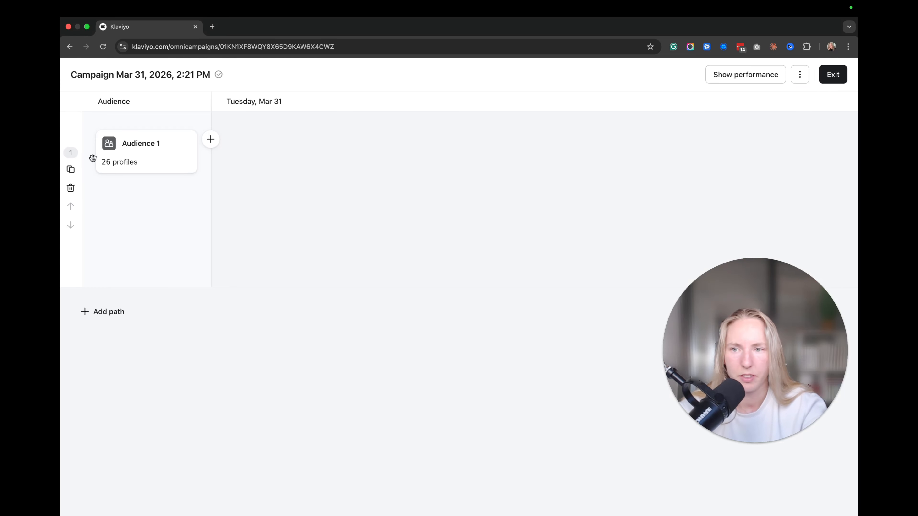
Step: Add an email message to the campaign and start its design from scratch
left_click(210, 139)
left_click(240, 162)
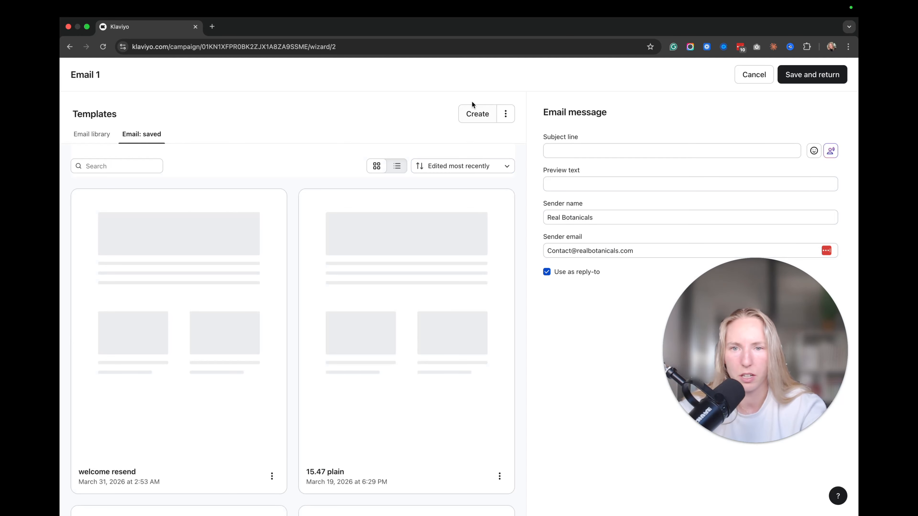
left_click(473, 115)
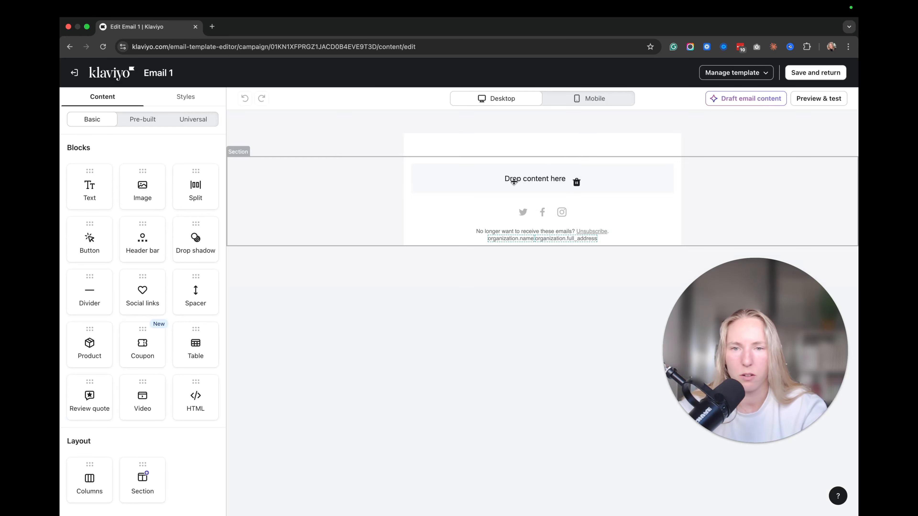
Step: Delete the Real Botanicals header bar and drop a Product block at the top
left_click(434, 162)
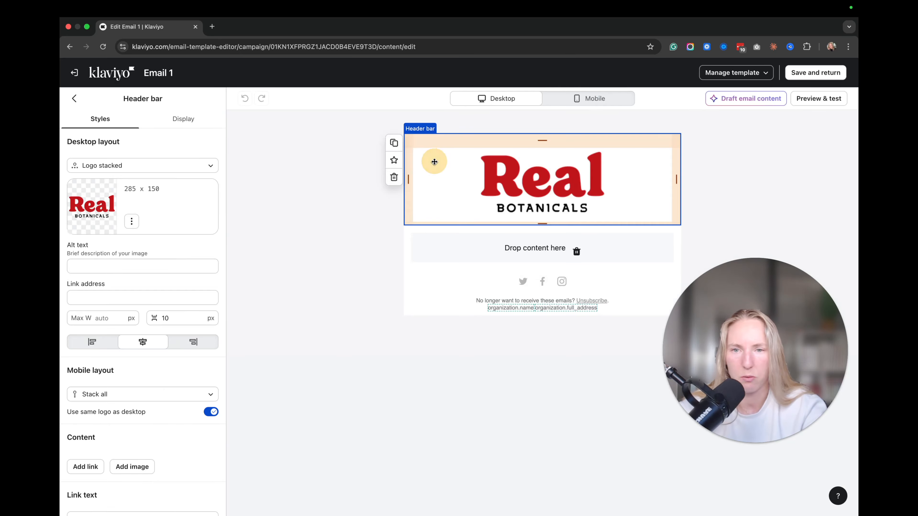
left_click(393, 178)
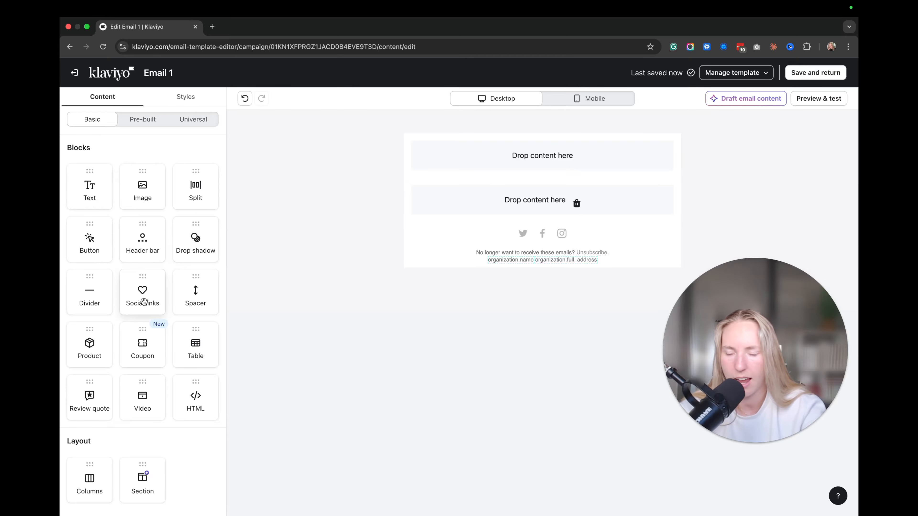
left_click_drag(89, 347, 523, 162)
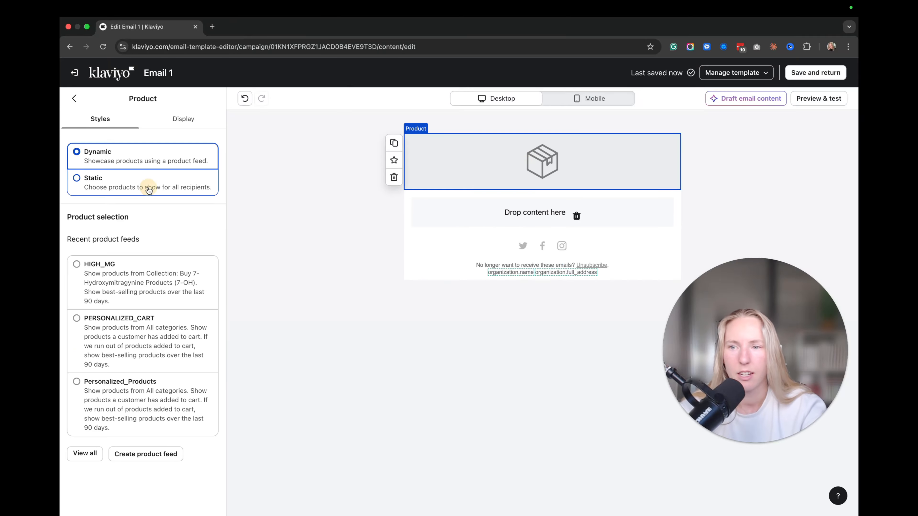
Step: Try Static products, then close the product picker without adding any
left_click(143, 177)
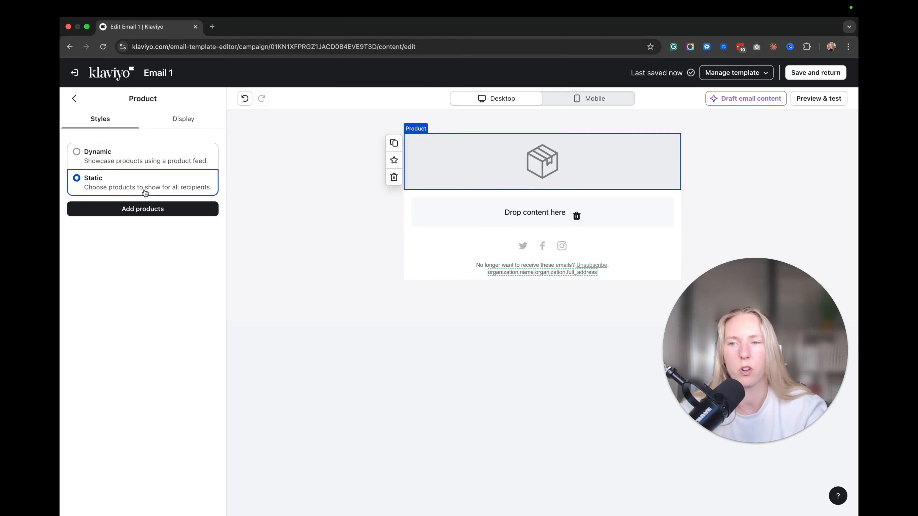
left_click(140, 208)
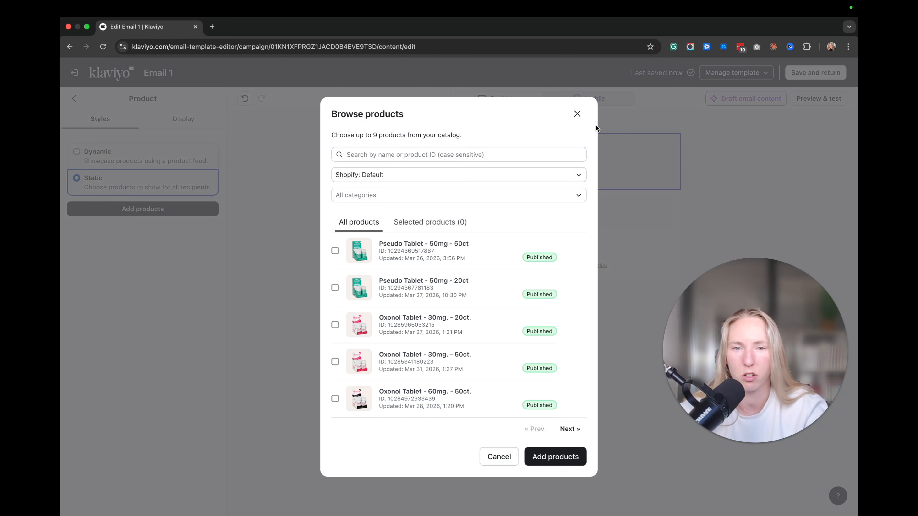
left_click(577, 115)
Step: Make the block Dynamic from the PERSONALIZED_CART feed, with product names linking to products
left_click(174, 155)
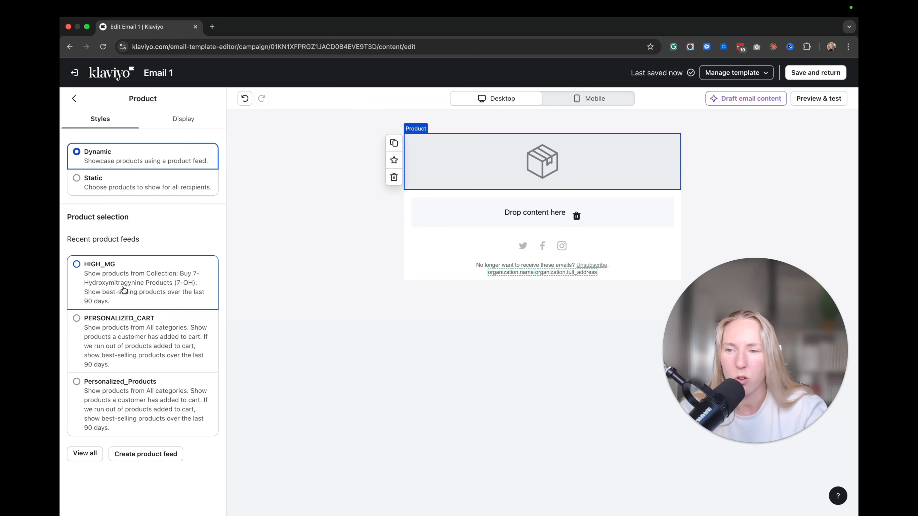
left_click(77, 318)
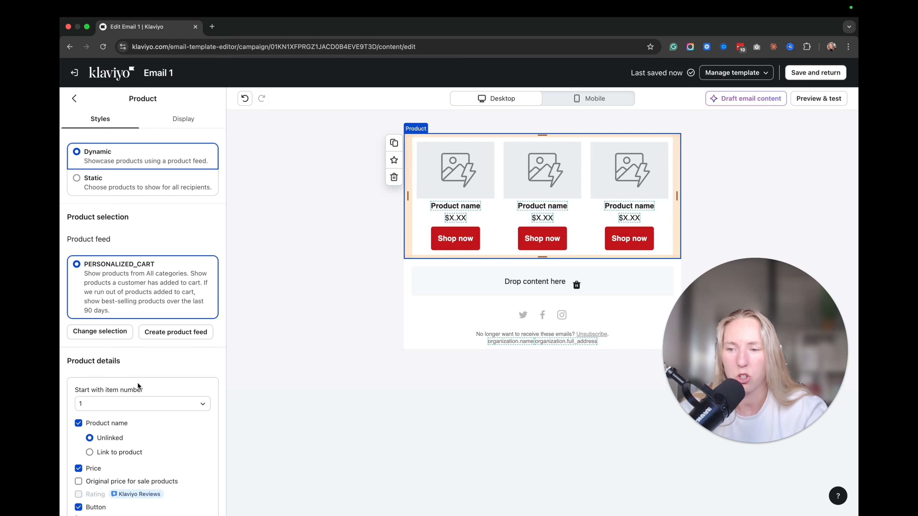
scroll(138, 386, "down", 3)
left_click(89, 362)
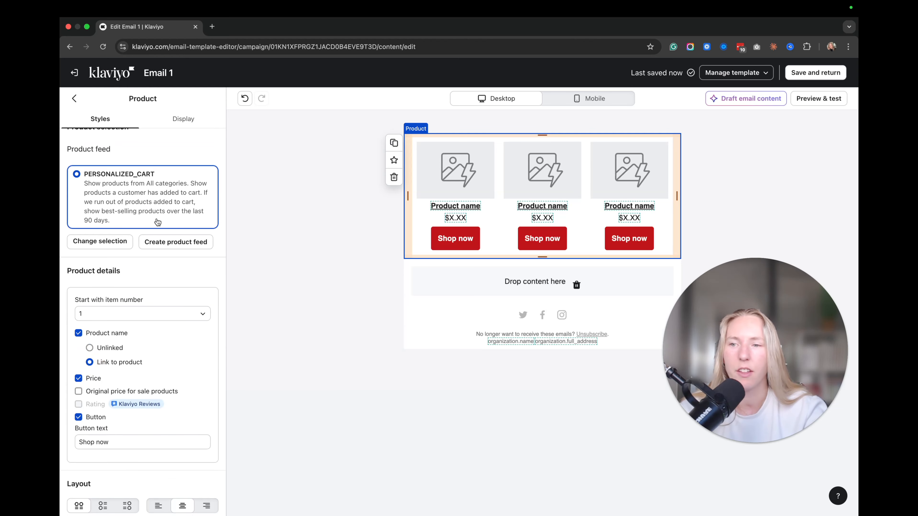
left_click(365, 250)
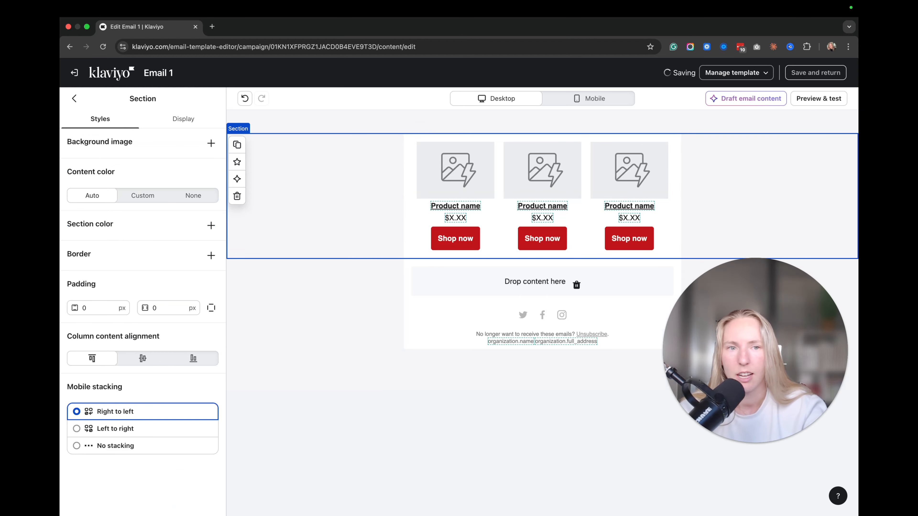
left_click(819, 98)
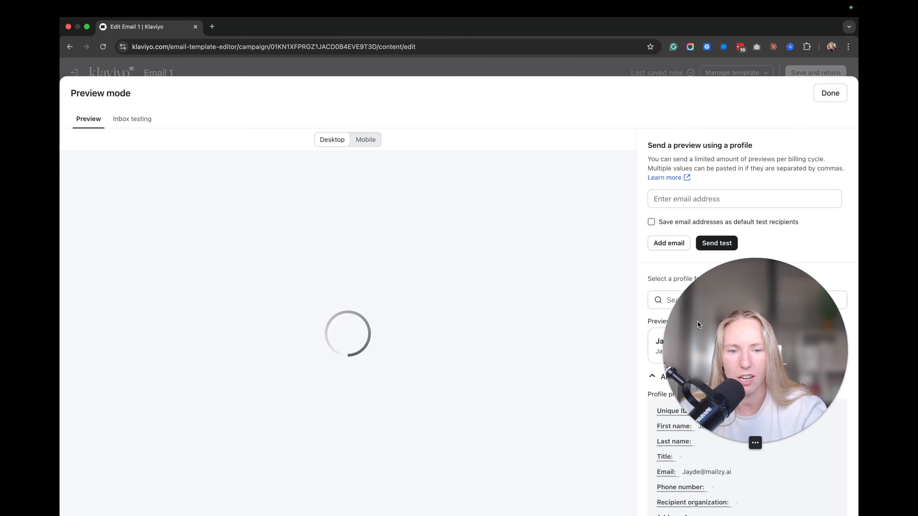
left_click_drag(706, 319, 676, 400)
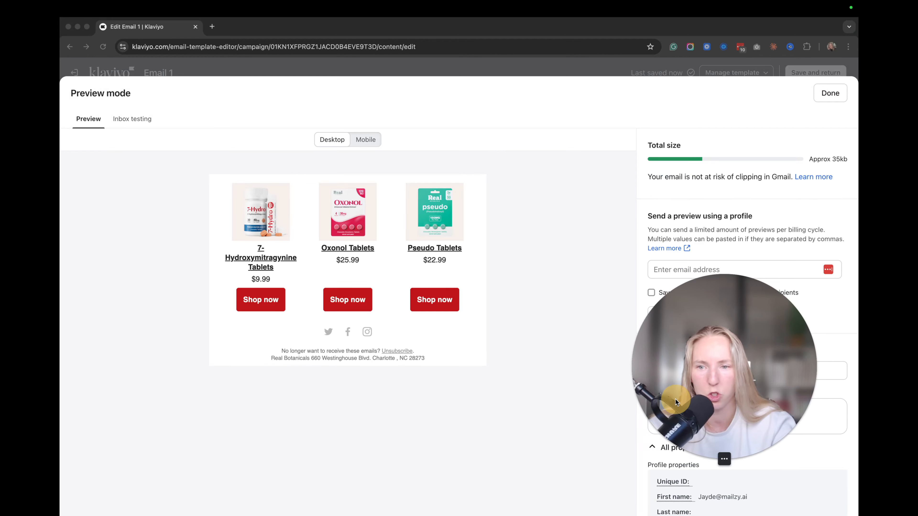
left_click(516, 220)
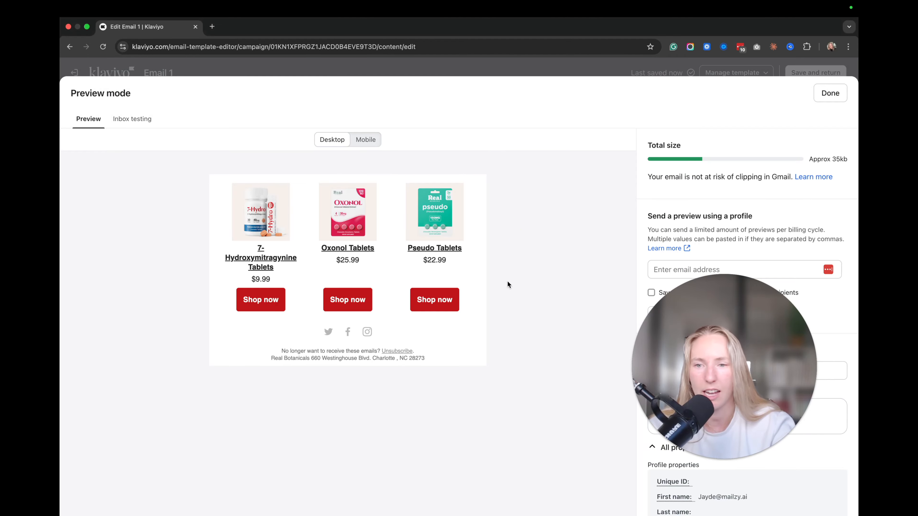
left_click_drag(736, 362, 514, 341)
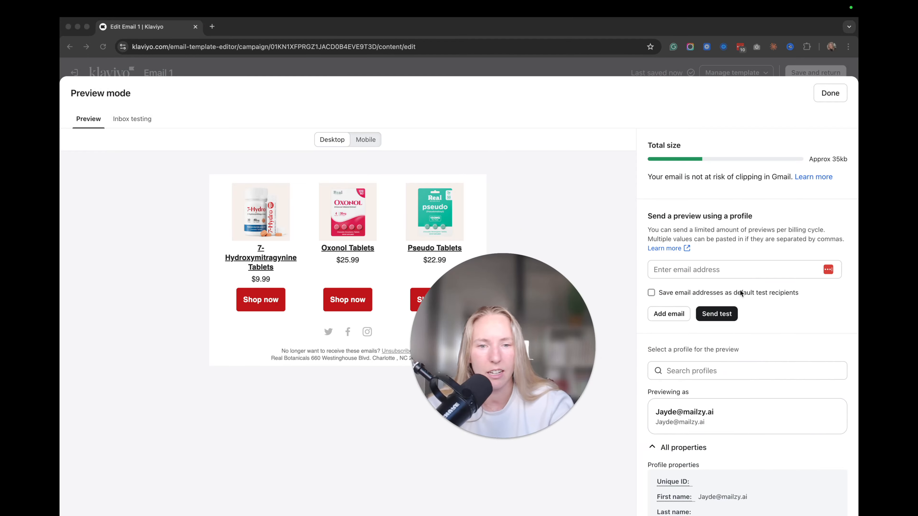
left_click(775, 313)
scroll(780, 322, "down", 5)
scroll(781, 322, "up", 5)
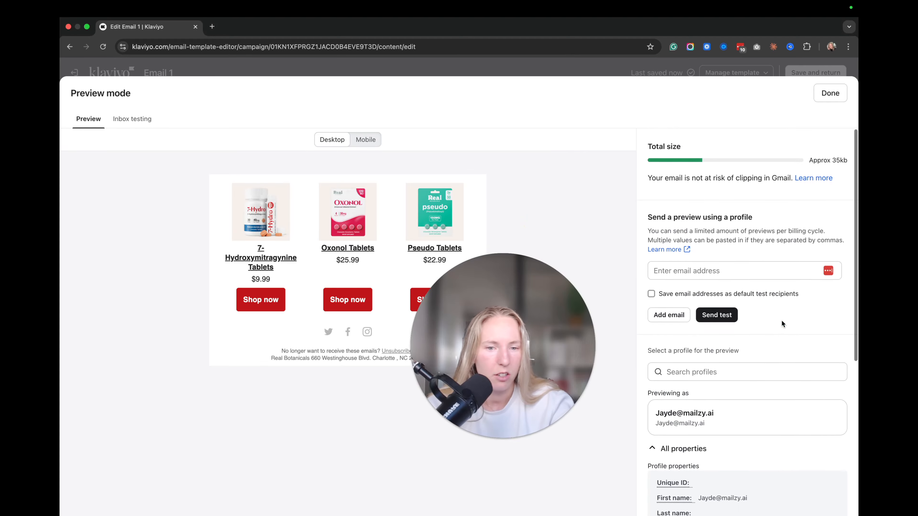
scroll(698, 416, "down", 3)
scroll(669, 314, "up", 3)
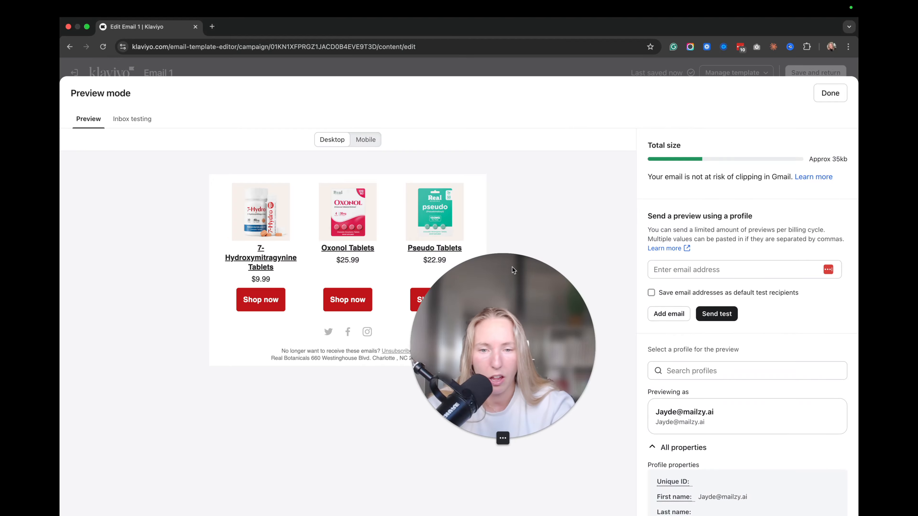
left_click_drag(513, 270, 614, 289)
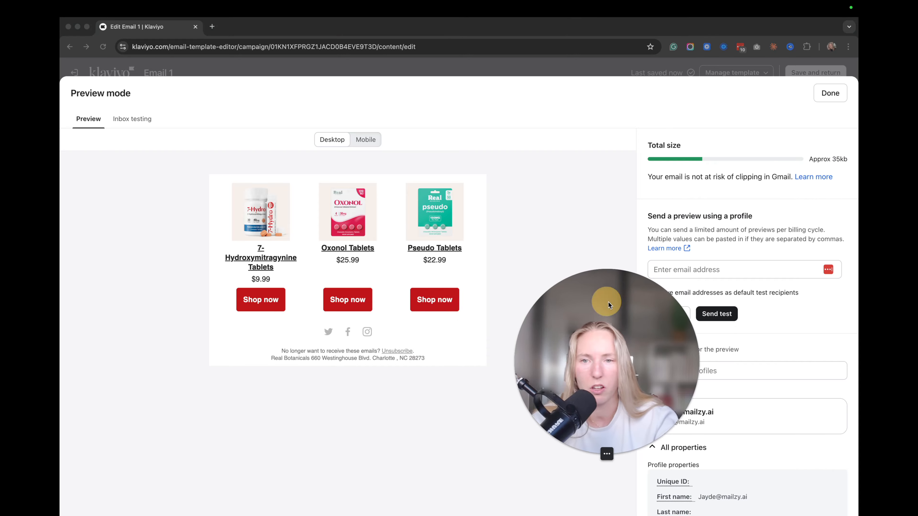
left_click(828, 95)
left_click(829, 93)
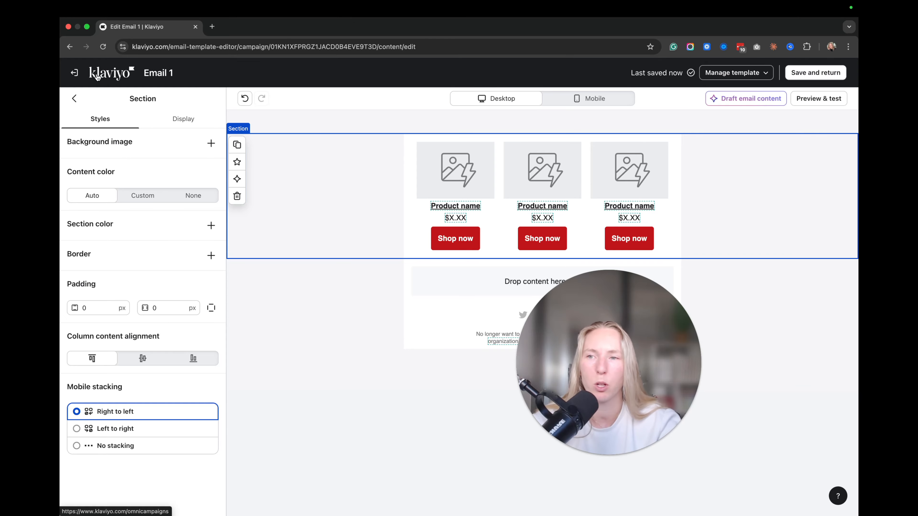
Step: Go to Content > Products and view the Product feed list, briefly checking Categories
left_click(114, 80)
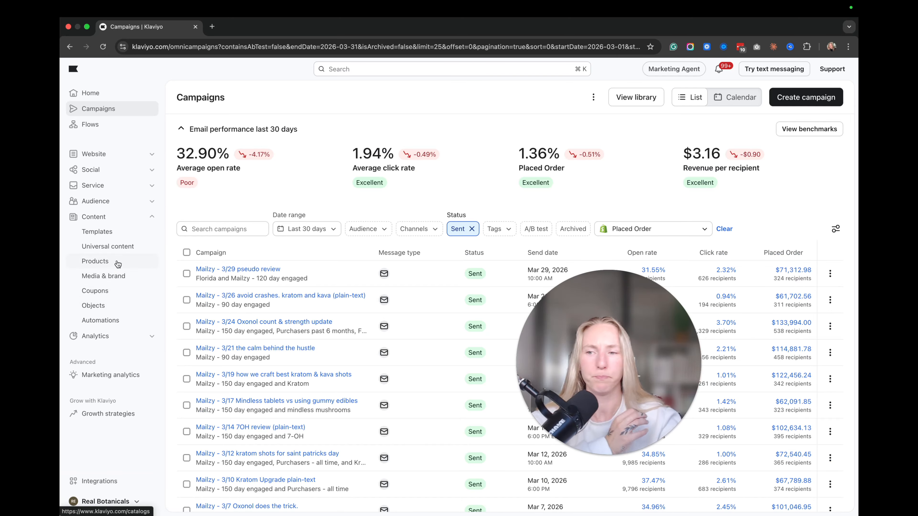
left_click(117, 261)
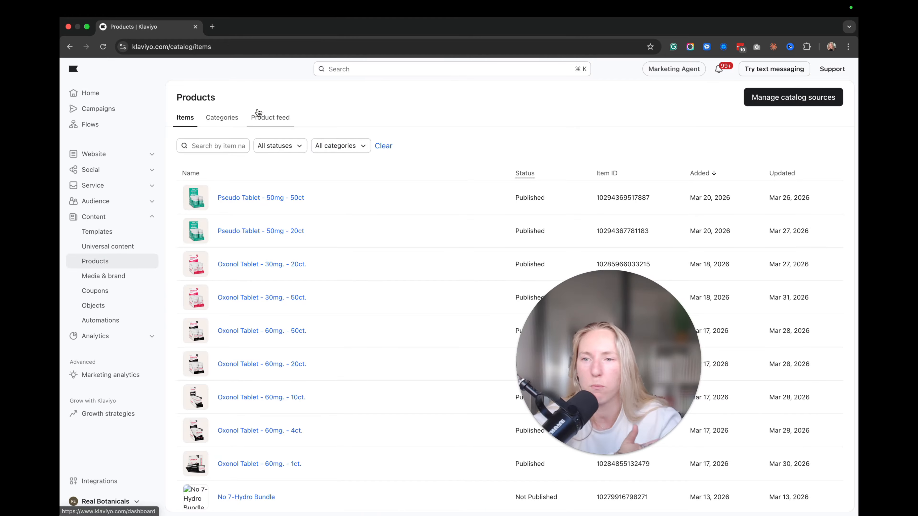
left_click(264, 116)
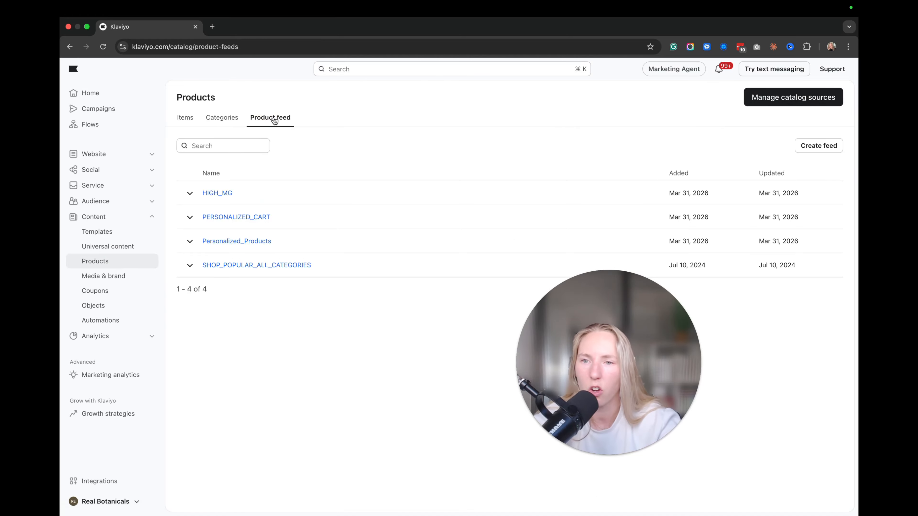
left_click(222, 117)
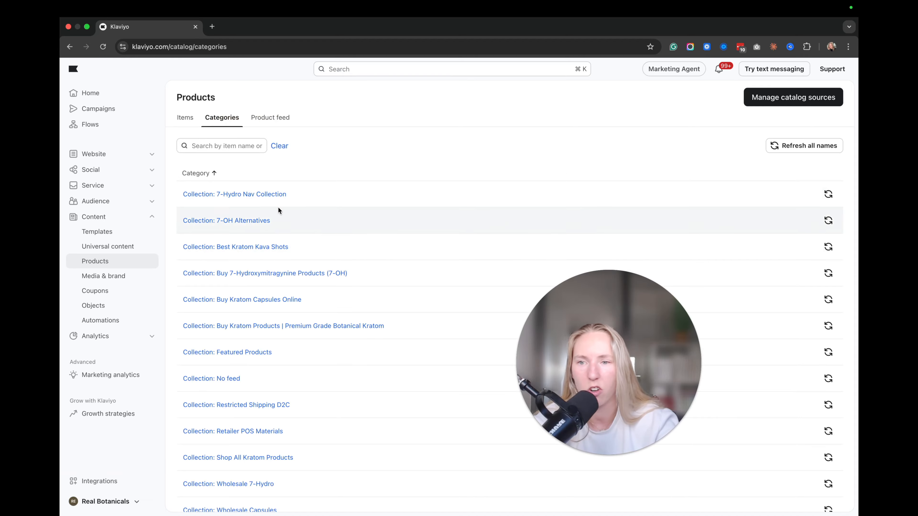
scroll(373, 223, "down", 2)
scroll(372, 222, "up", 2)
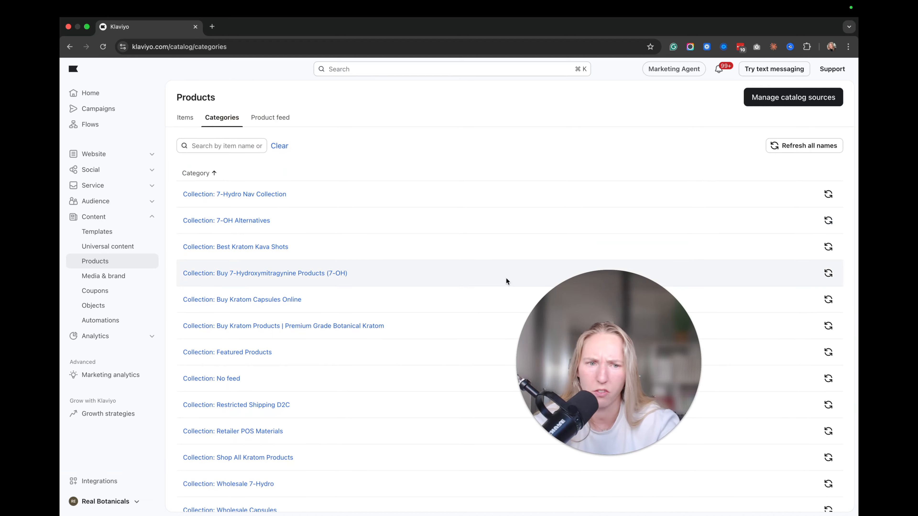
left_click(280, 121)
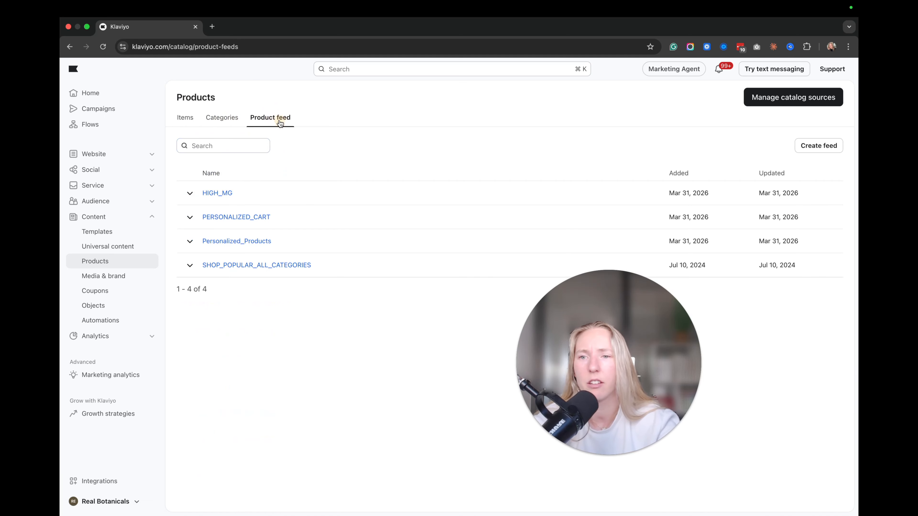